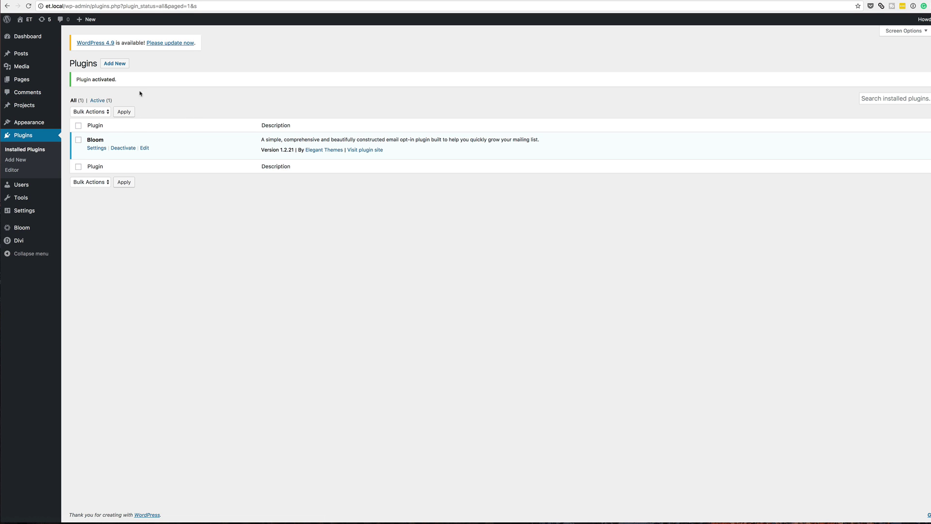
# Step: Activate the Bloom plugin (version 1.2.21) from the Installed Plugins list
pyautogui.moveTo(34, 81)
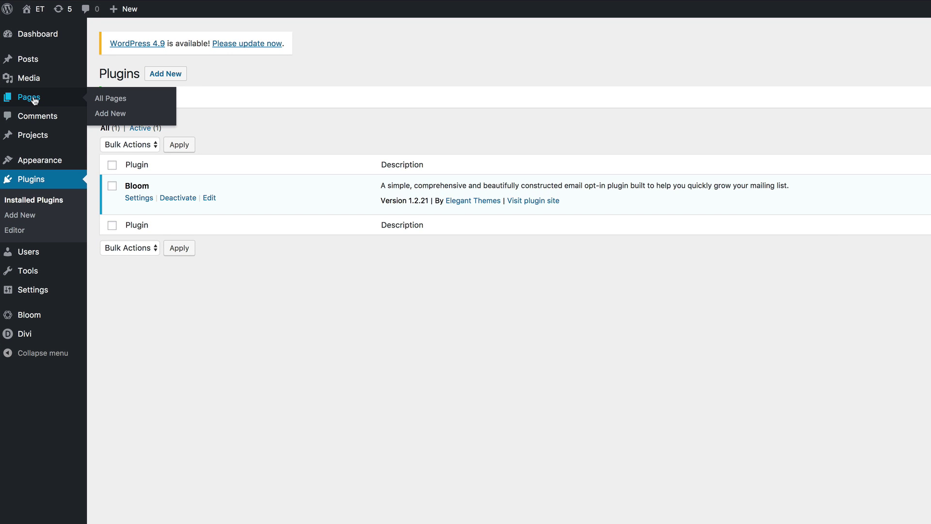
# Step: Create a new page titled 'bloom' and open it in the Divi Visual Builder
pyautogui.click(121, 113)
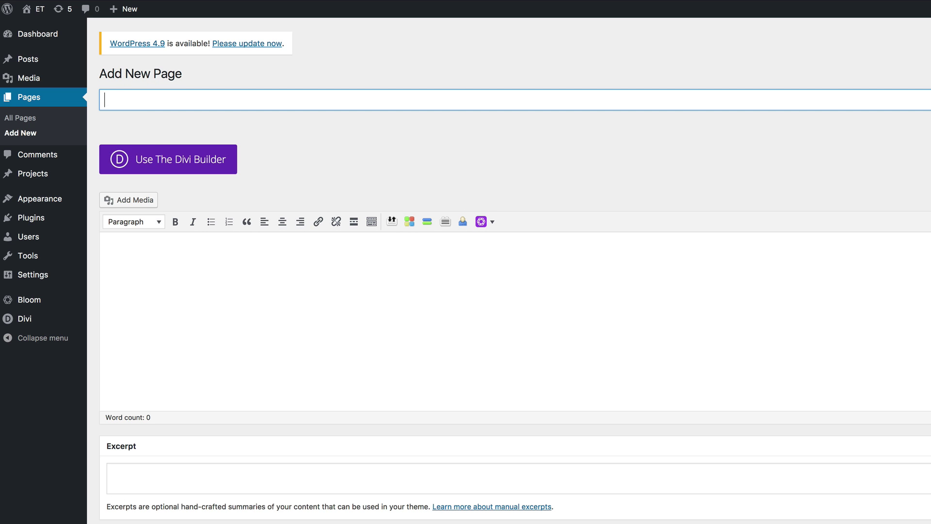
pyautogui.write('bloom')
pyautogui.click(165, 161)
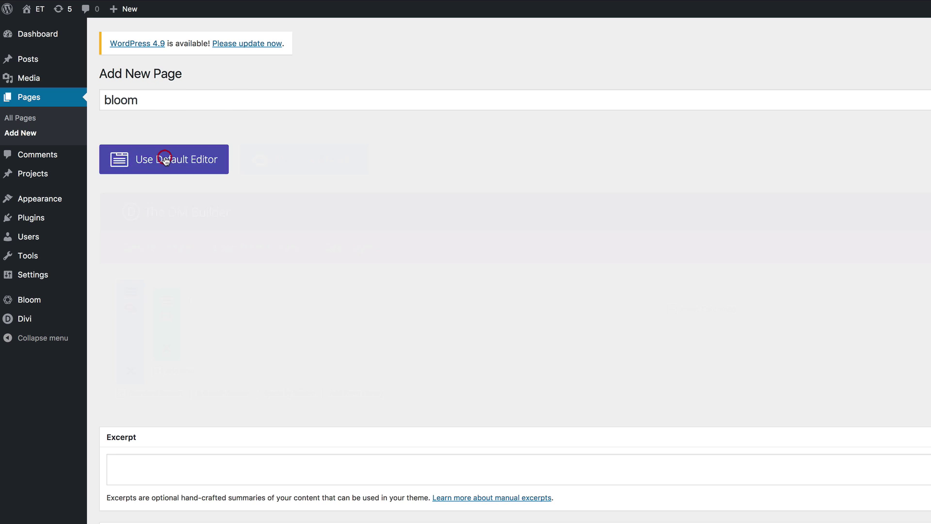
pyautogui.click(316, 160)
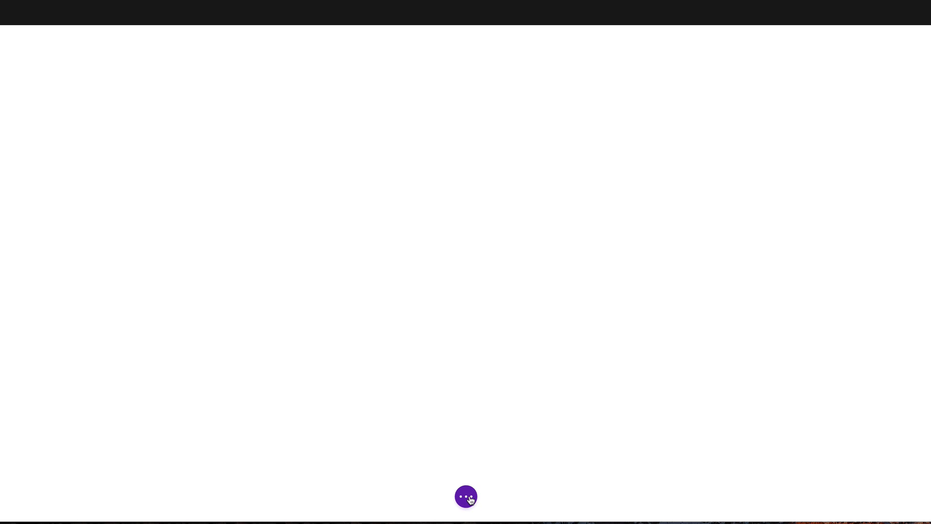
# Step: Load the About Us predefined layout from the library into the bloom page and publish it
pyautogui.click(466, 496)
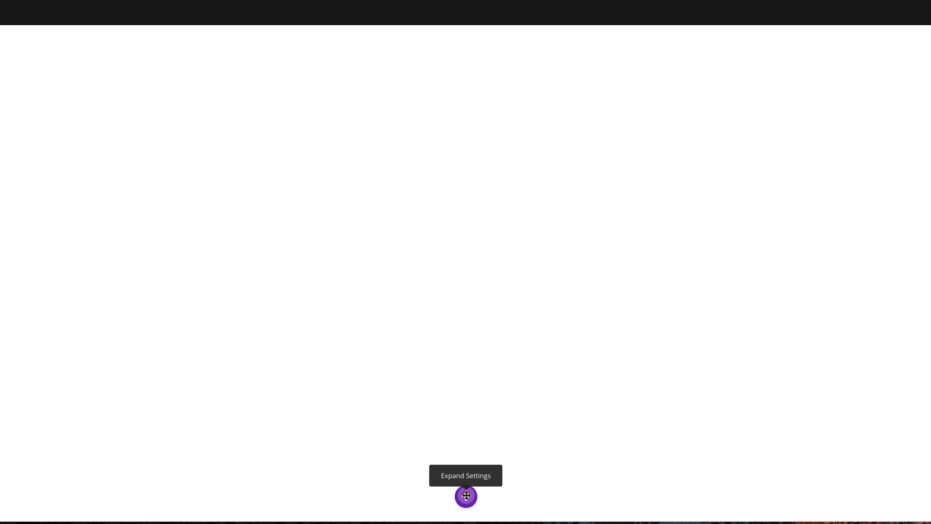
pyautogui.click(352, 496)
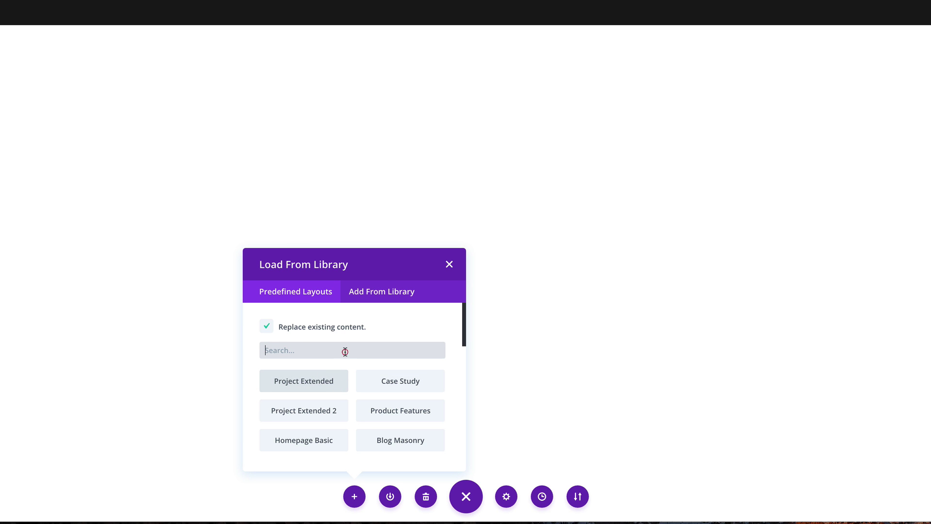
pyautogui.write('ab')
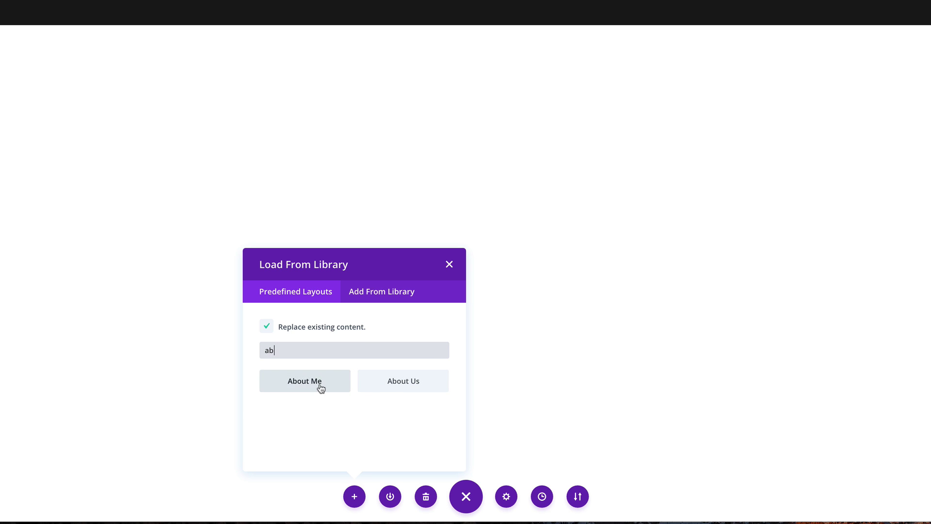
pyautogui.click(407, 382)
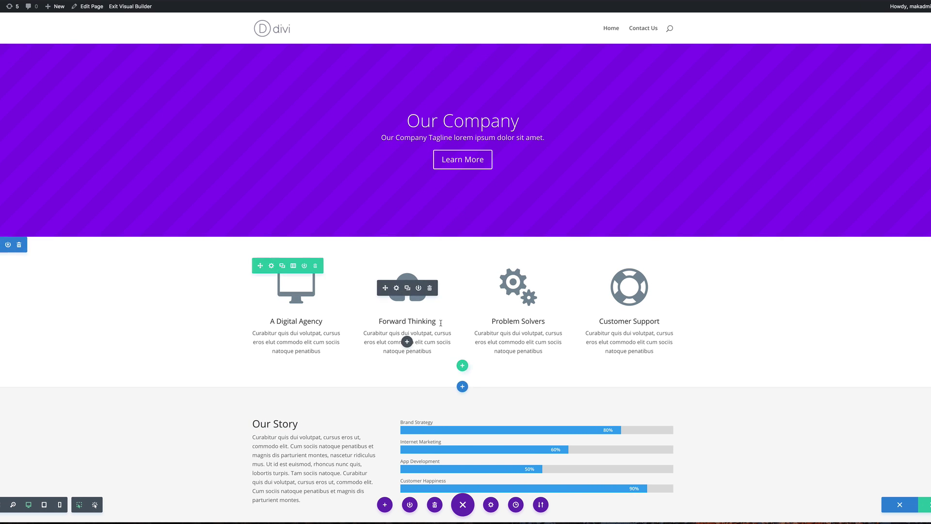
pyautogui.scroll(-5, 465, 347)
pyautogui.scroll(4, 467, 349)
pyautogui.scroll(3, 467, 349)
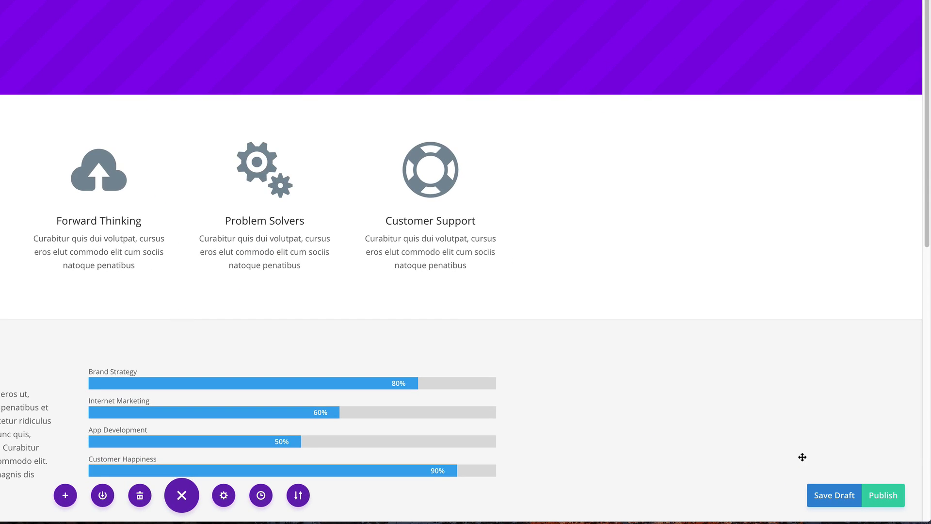
pyautogui.click(892, 497)
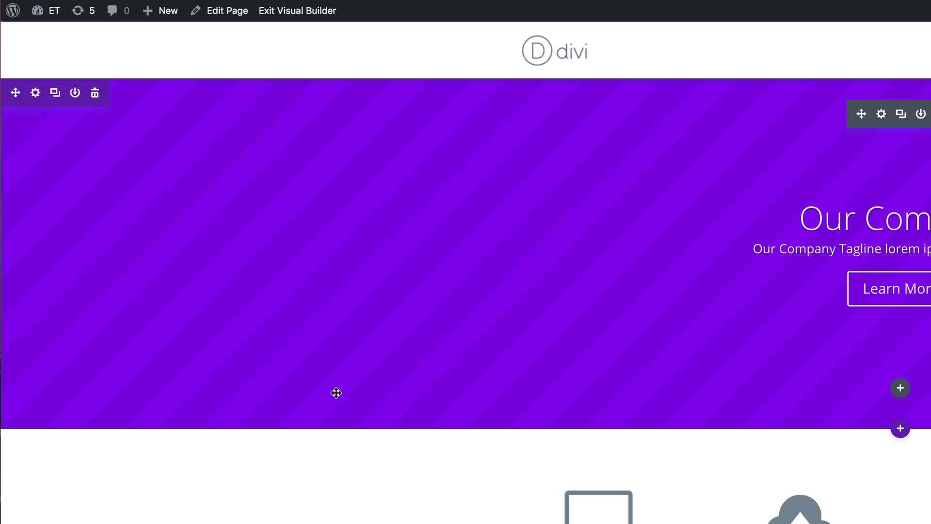
# Step: Start a new Pop Up optin from Bloom's Optin Forms list
pyautogui.moveTo(51, 14)
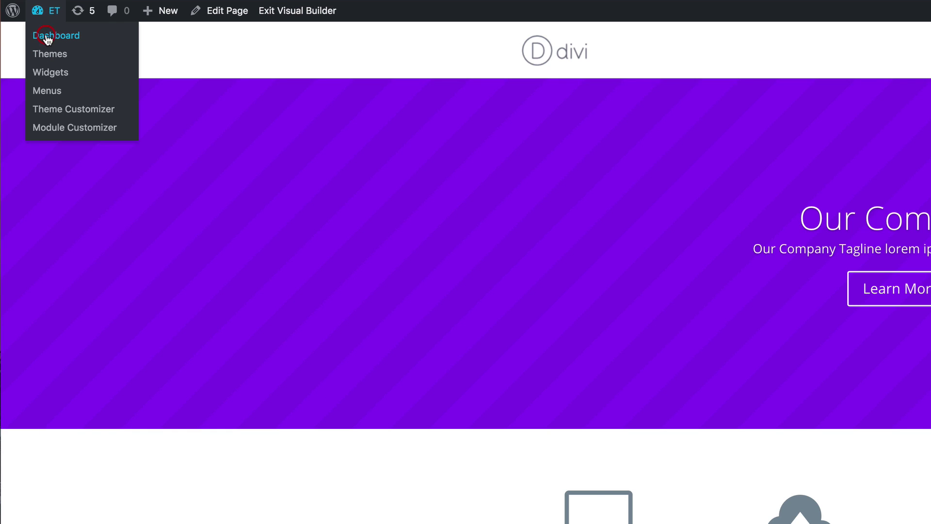
pyautogui.click(42, 34)
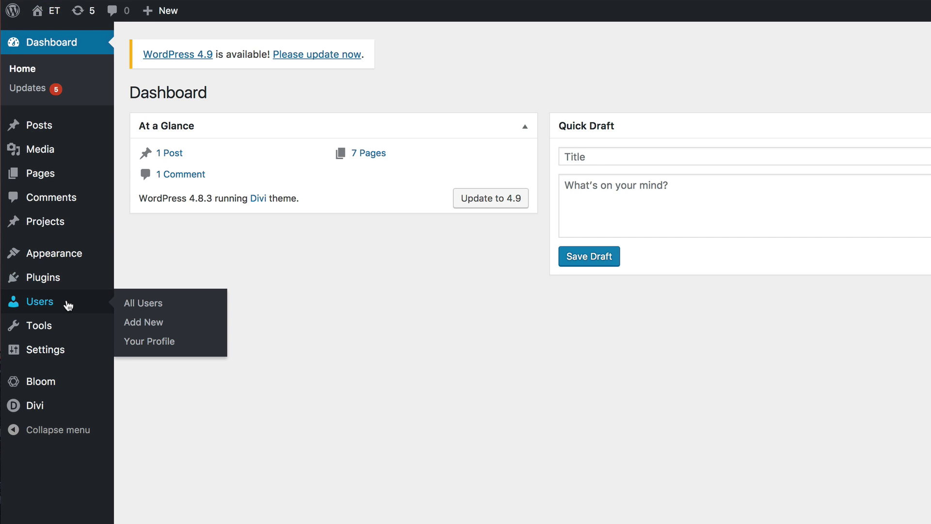
pyautogui.moveTo(102, 385)
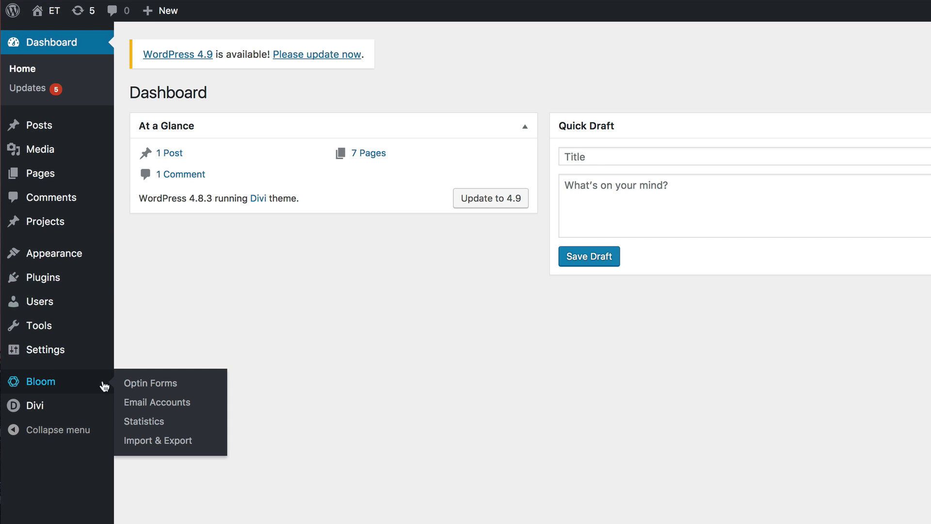
pyautogui.click(171, 385)
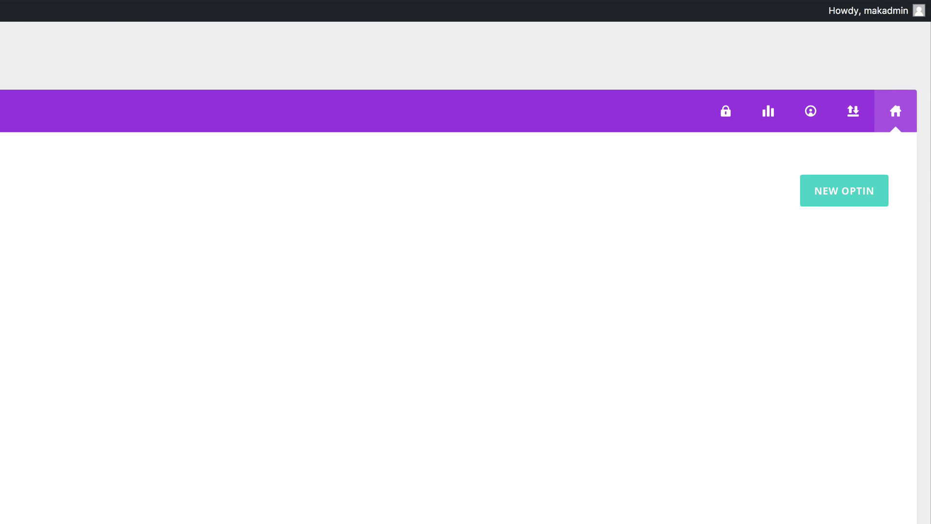
pyautogui.click(854, 194)
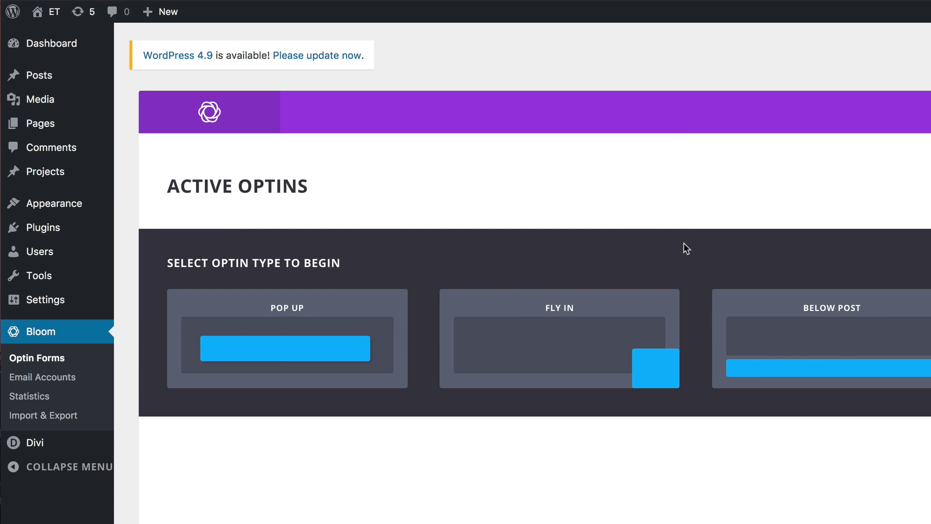
pyautogui.click(317, 304)
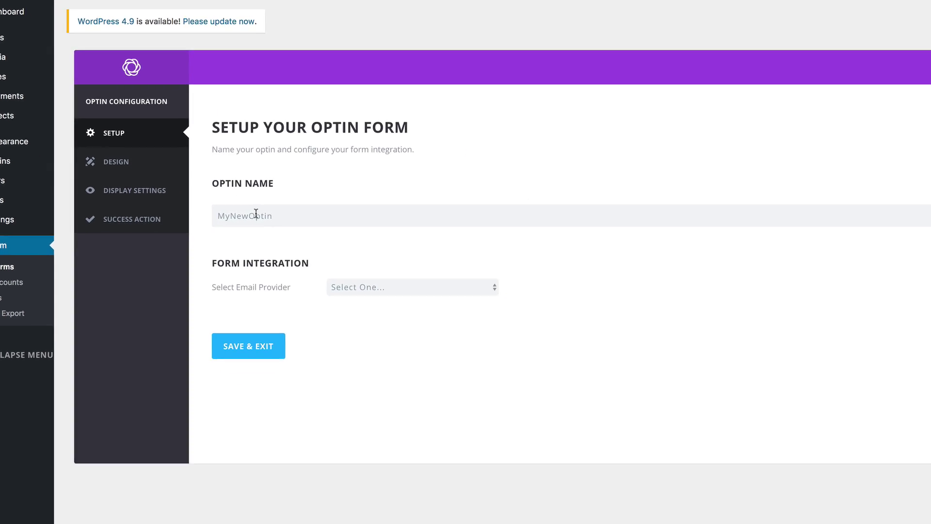
# Step: Replace the default optin name MyNewOptin with 'Bloom'
pyautogui.click(347, 295)
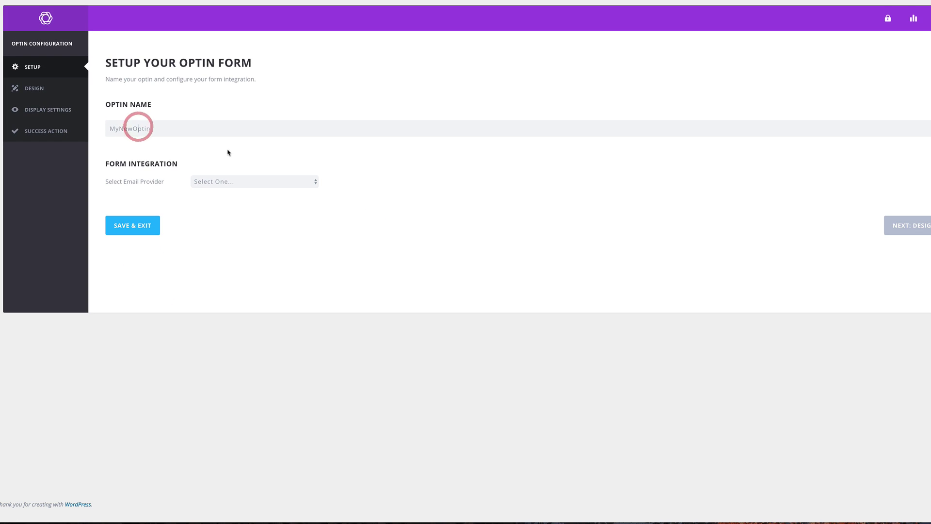
pyautogui.doubleClick(179, 126)
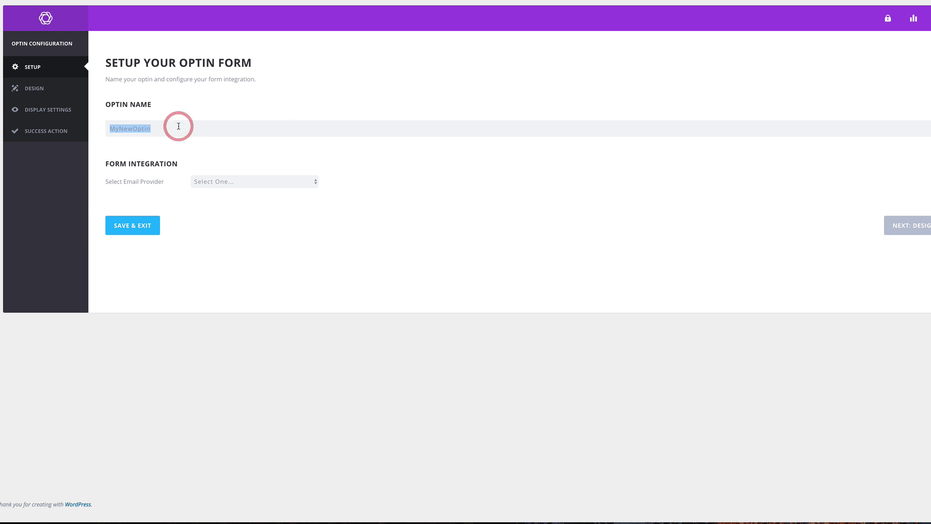
pyautogui.write('Bloom')
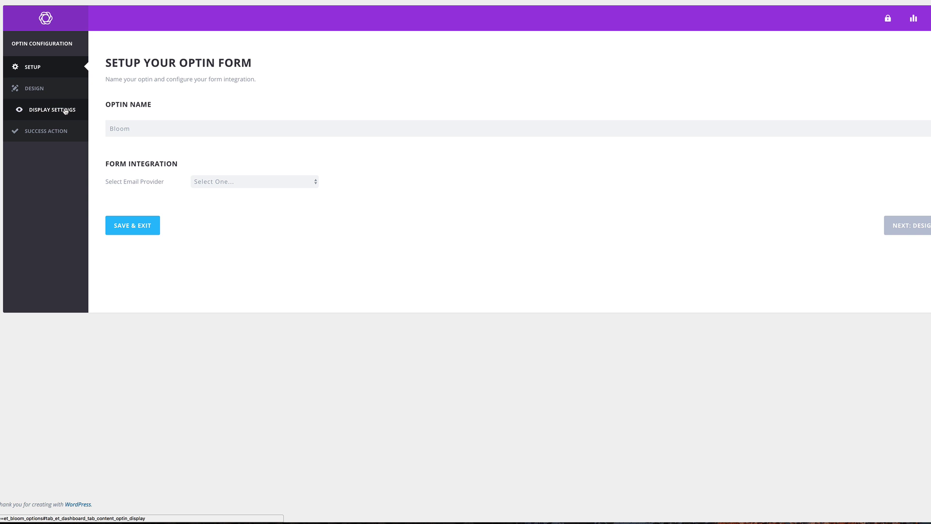
# Step: Set the optin's time-delay trigger to 1 second in Display Settings
pyautogui.click(65, 113)
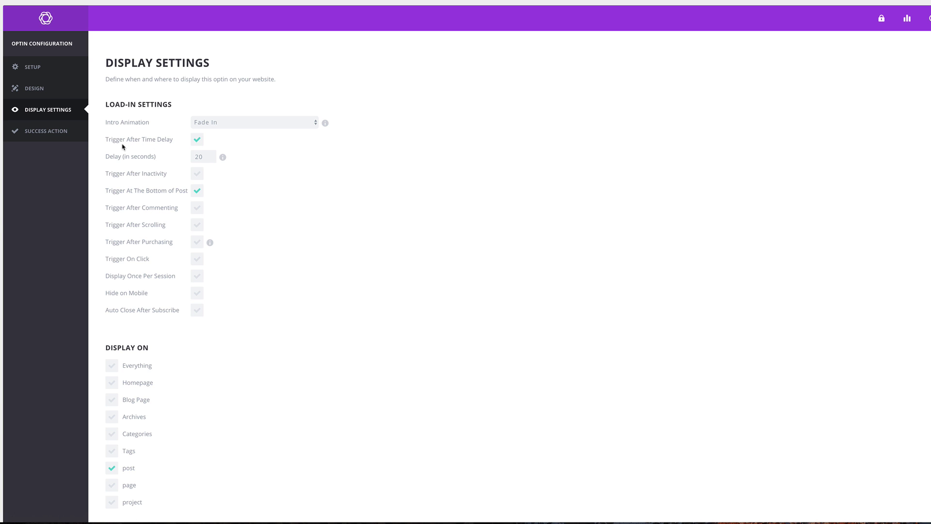
pyautogui.click(200, 140)
pyautogui.click(205, 141)
pyautogui.doubleClick(204, 155)
pyautogui.write('1')
pyautogui.click(260, 166)
# Step: Enable display on pages and add the bloom page to Display On These Pages
pyautogui.scroll(-6, 331, 227)
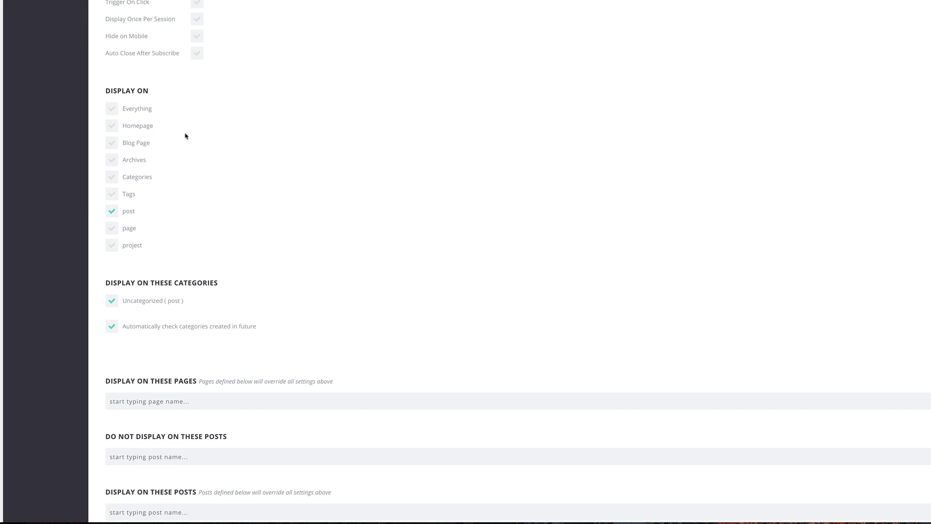
pyautogui.click(113, 201)
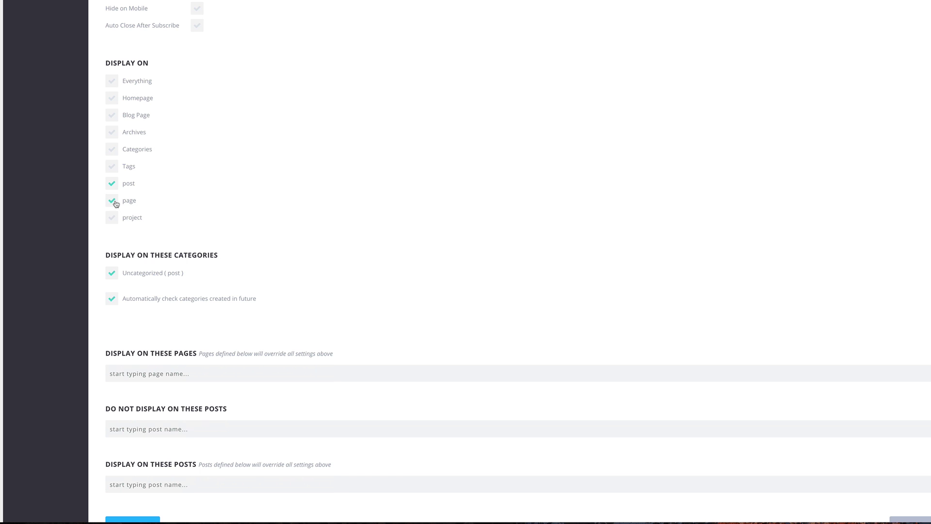
pyautogui.click(114, 202)
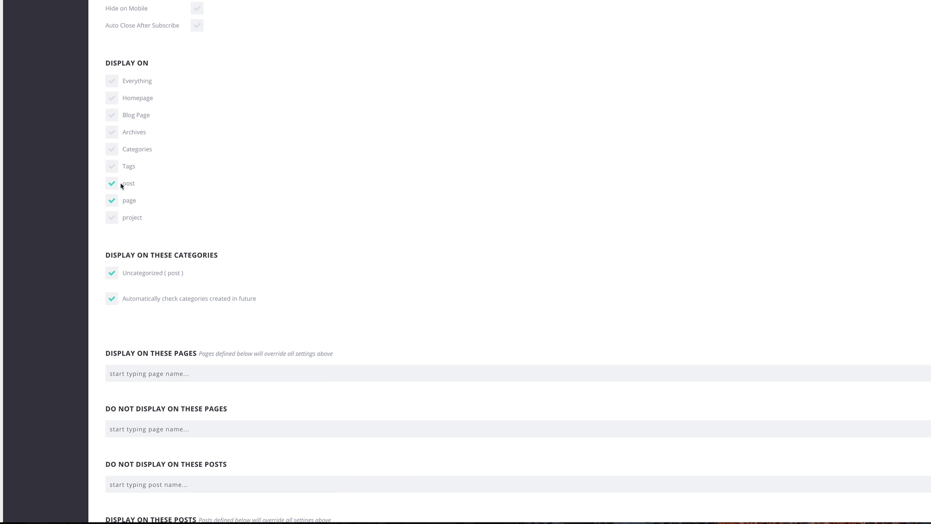
pyautogui.scroll(-5, 216, 242)
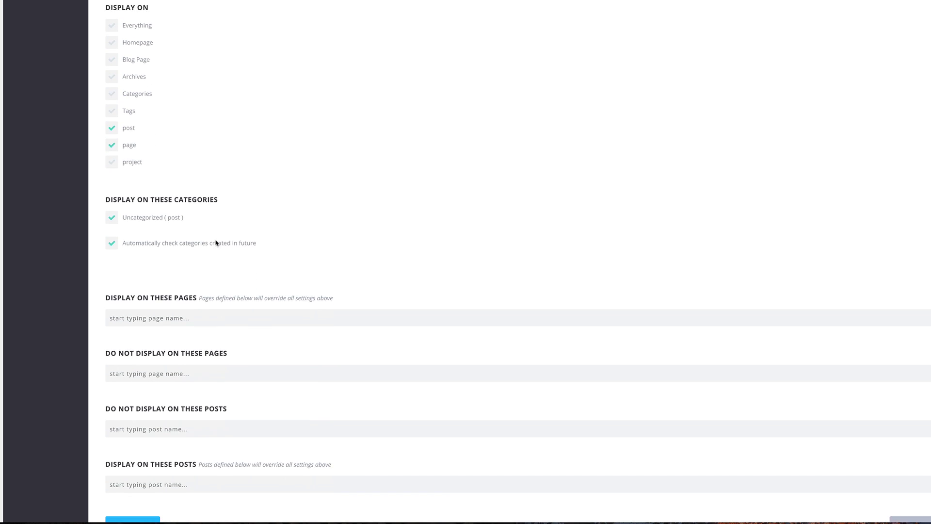
pyautogui.click(153, 243)
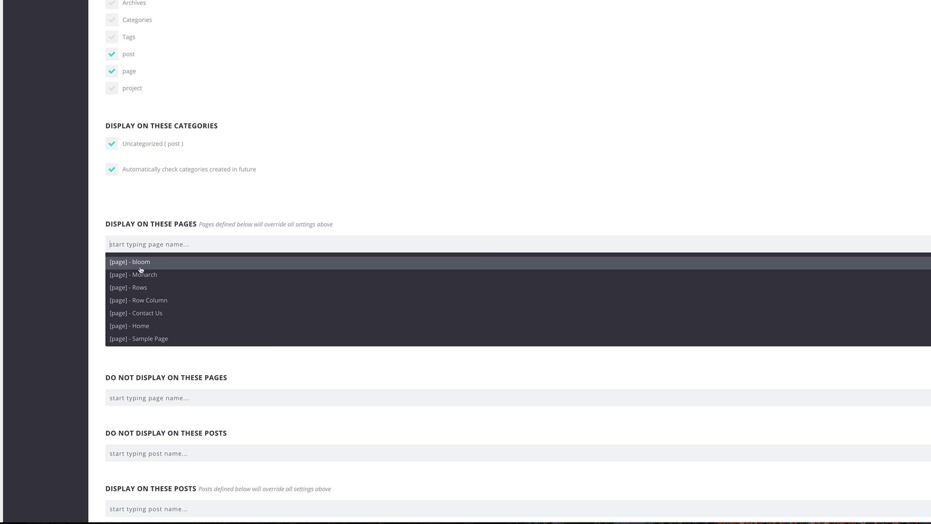
pyautogui.click(167, 262)
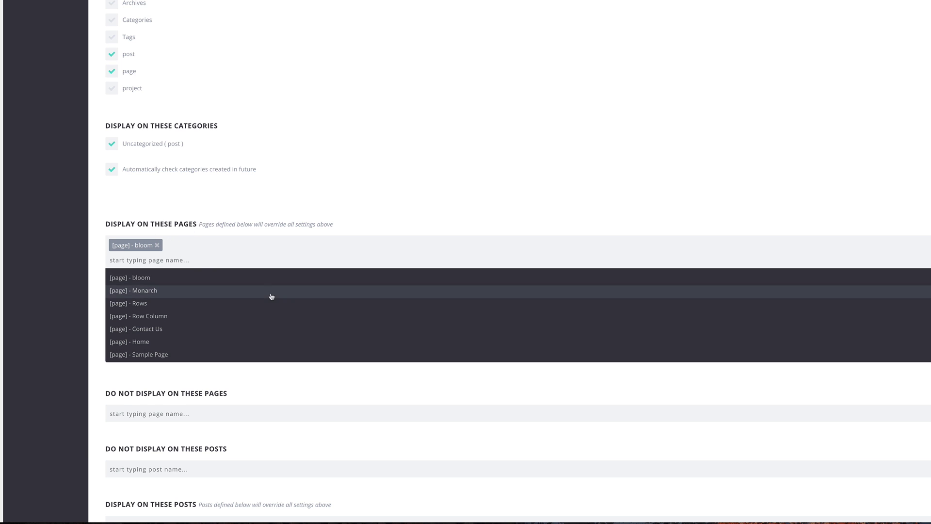
pyautogui.scroll(-1, 270, 295)
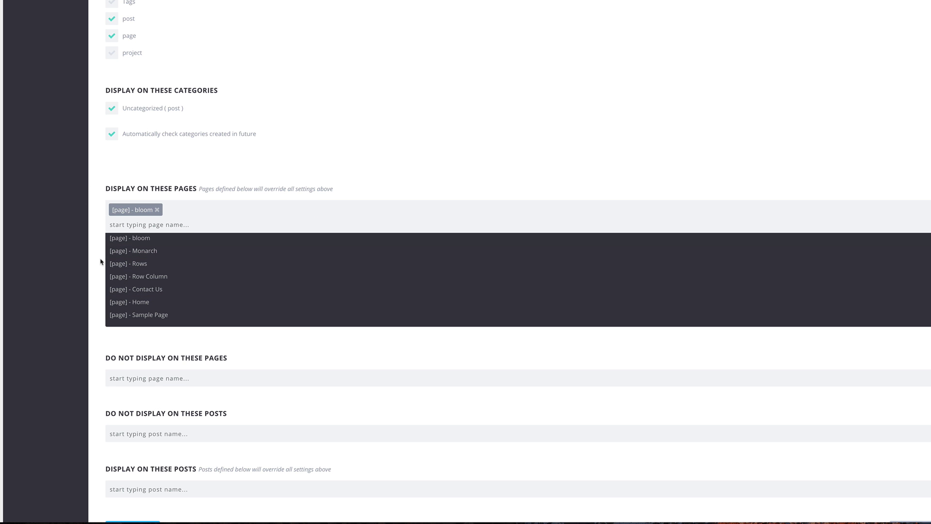
pyautogui.scroll(10, 59, 291)
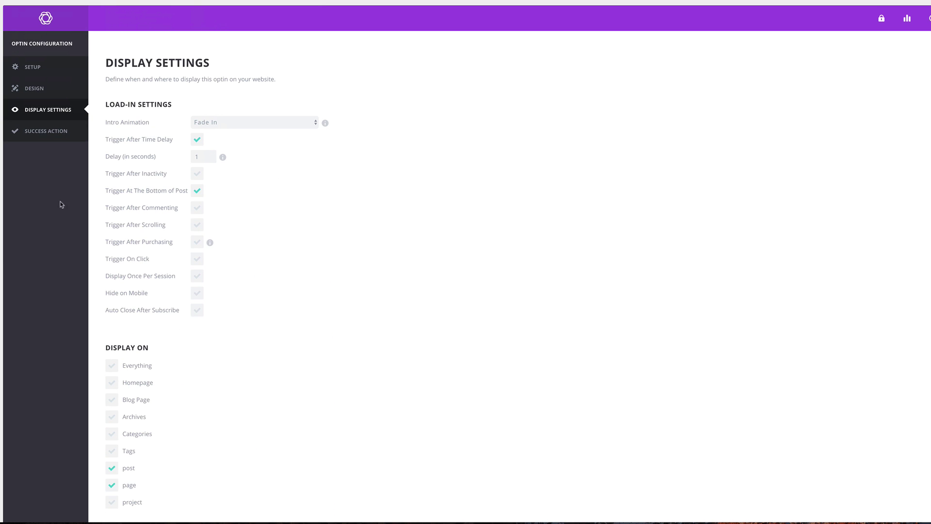
# Step: Choose the first optin design template and continue to customizing it
pyautogui.click(37, 89)
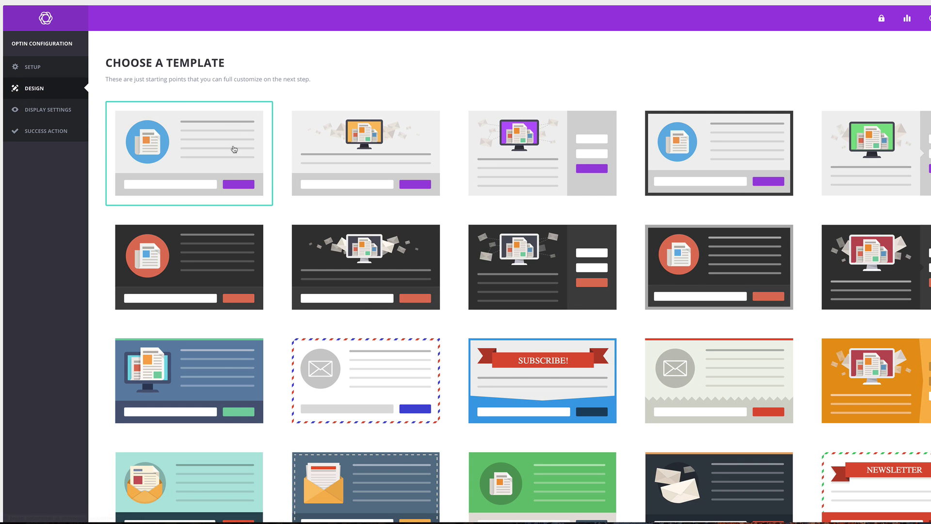
pyautogui.click(209, 141)
pyautogui.scroll(-15, 638, 378)
pyautogui.scroll(-10, 638, 379)
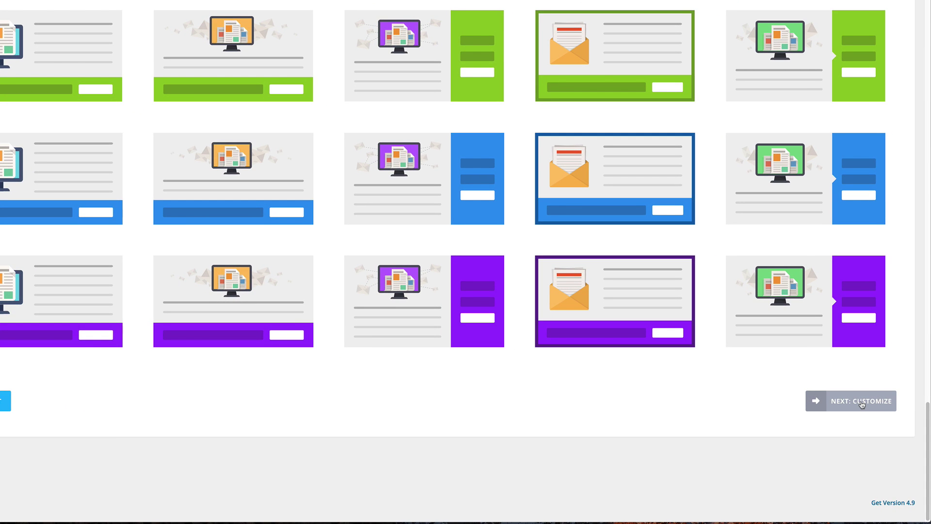
pyautogui.click(870, 404)
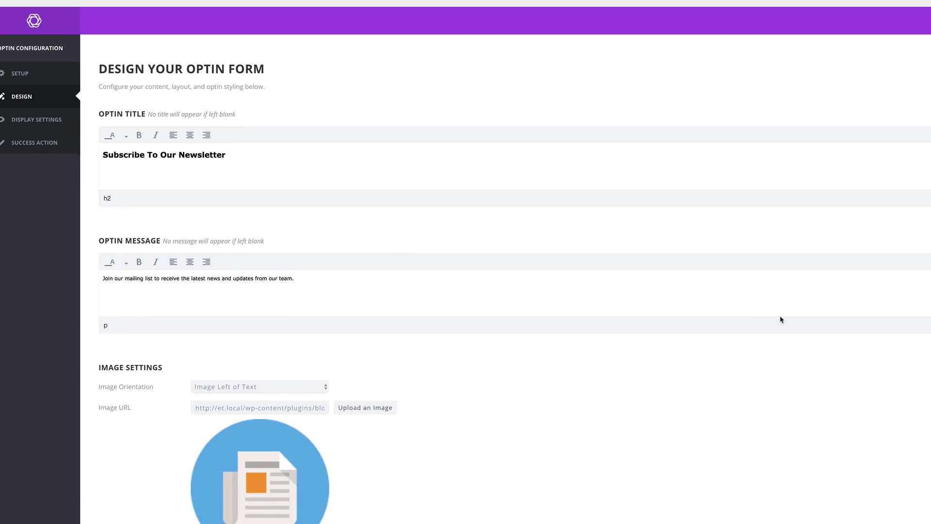
# Step: Make the 'Subscribe To Our Newsletter' title white, bold and centred
pyautogui.doubleClick(255, 162)
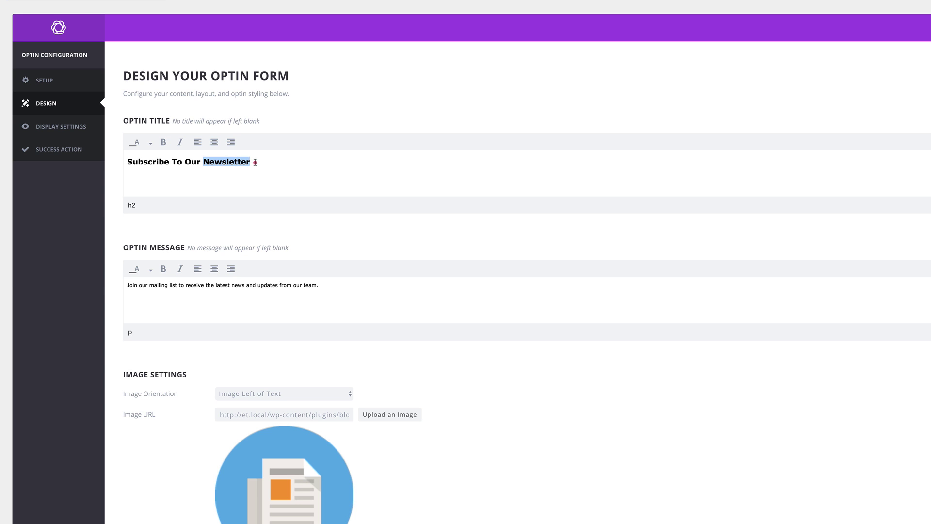
pyautogui.tripleClick(254, 161)
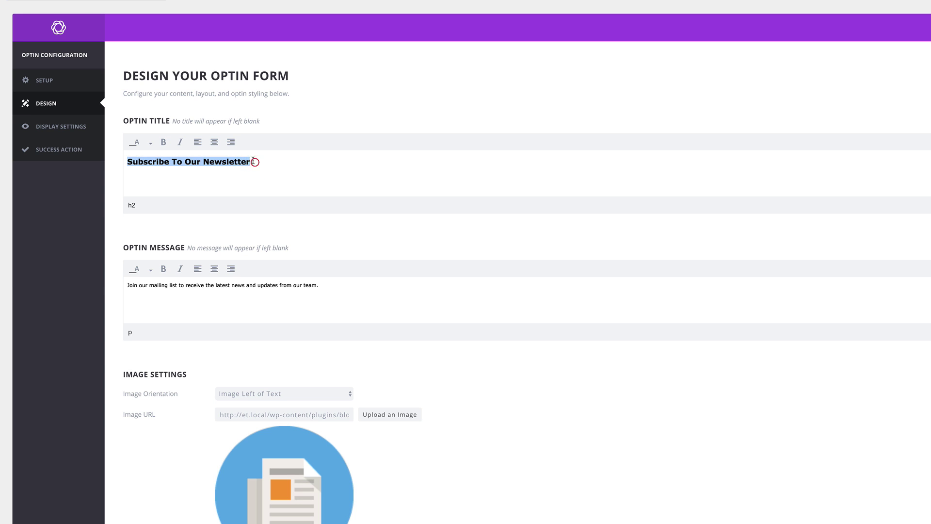
pyautogui.click(137, 142)
pyautogui.click(151, 144)
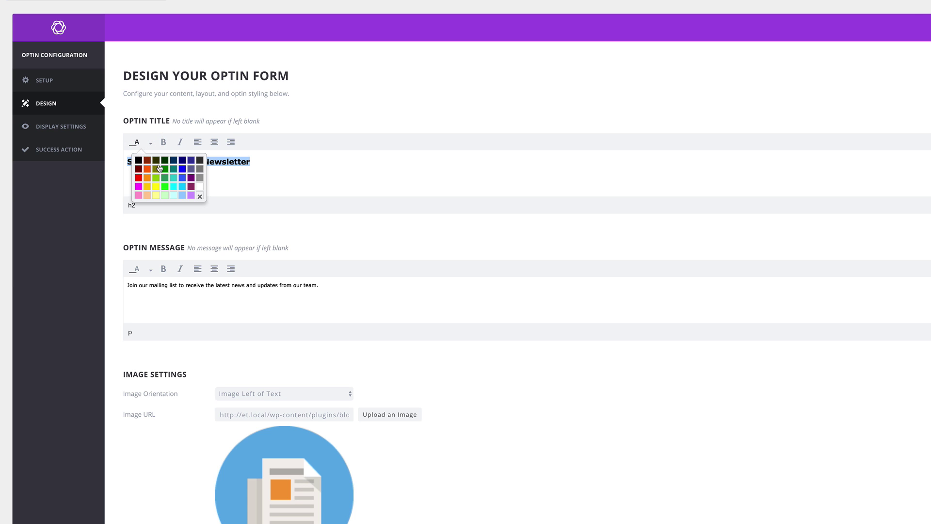
pyautogui.click(201, 187)
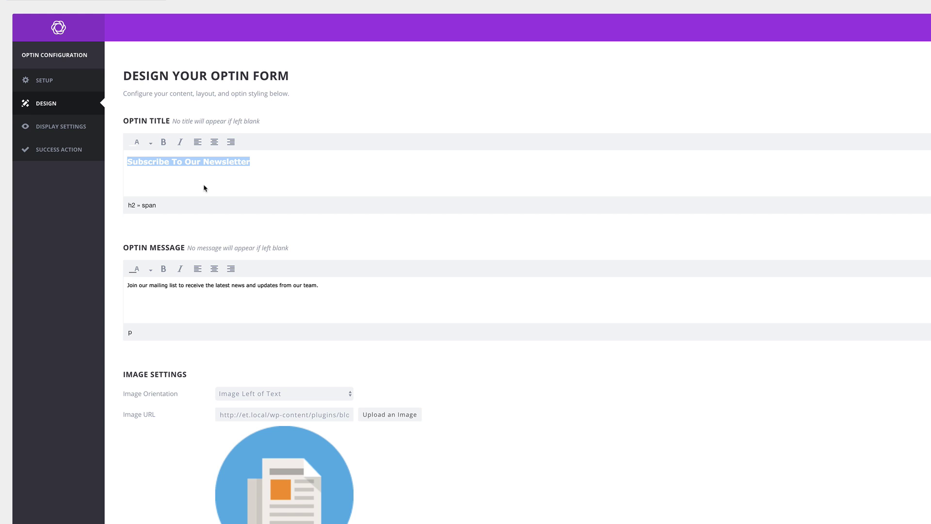
pyautogui.click(164, 142)
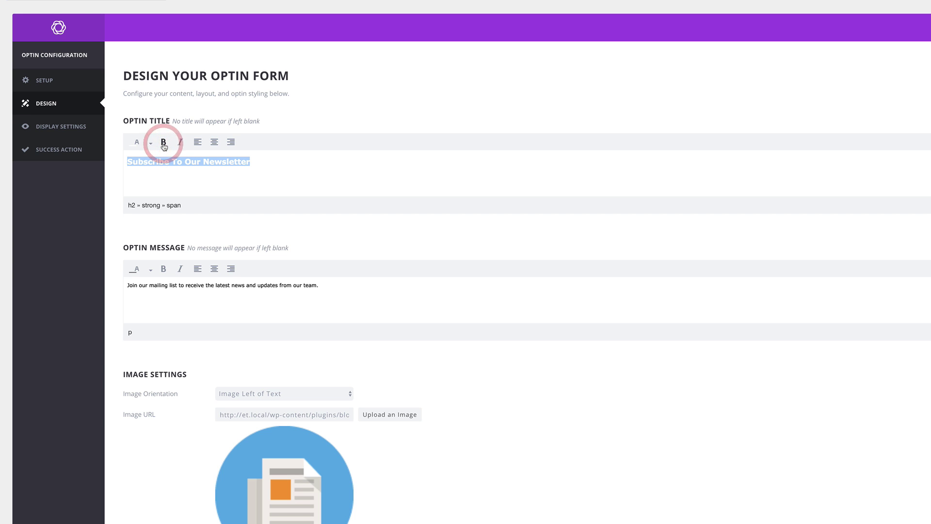
pyautogui.click(214, 142)
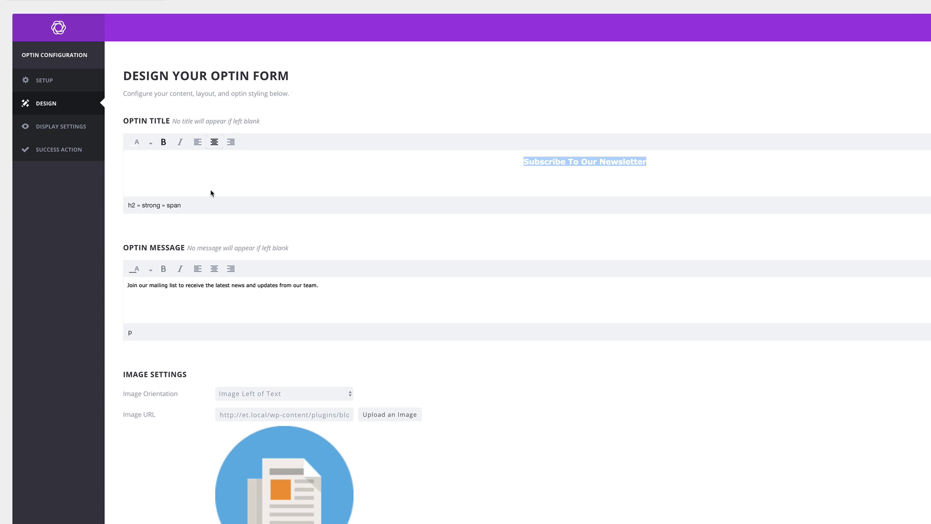
# Step: Make the optin message text white, bold and centred
pyautogui.scroll(-1, 295, 217)
pyautogui.scroll(-1, 295, 218)
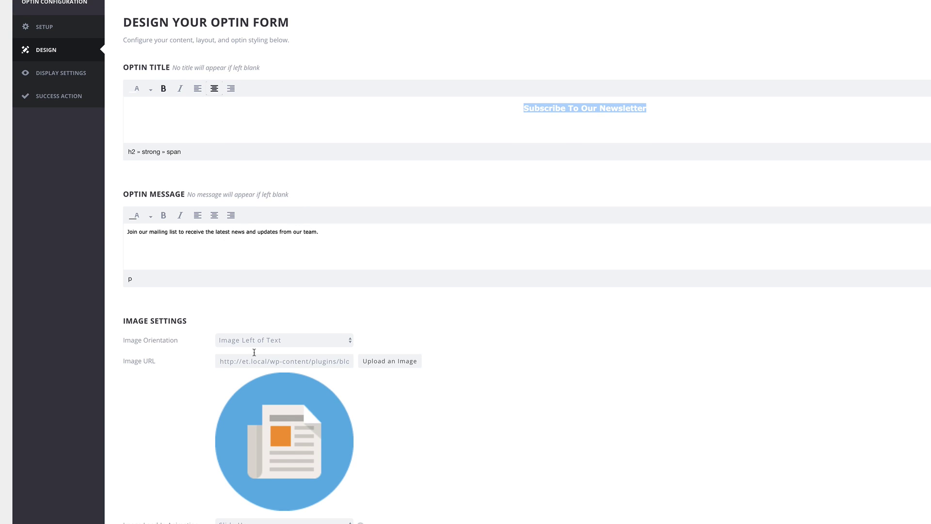
pyautogui.click(152, 218)
pyautogui.click(197, 260)
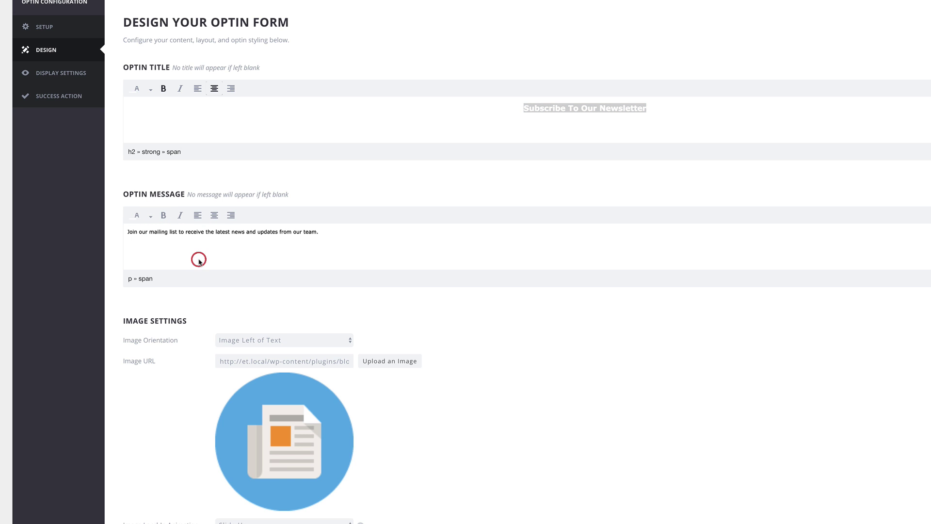
pyautogui.tripleClick(245, 238)
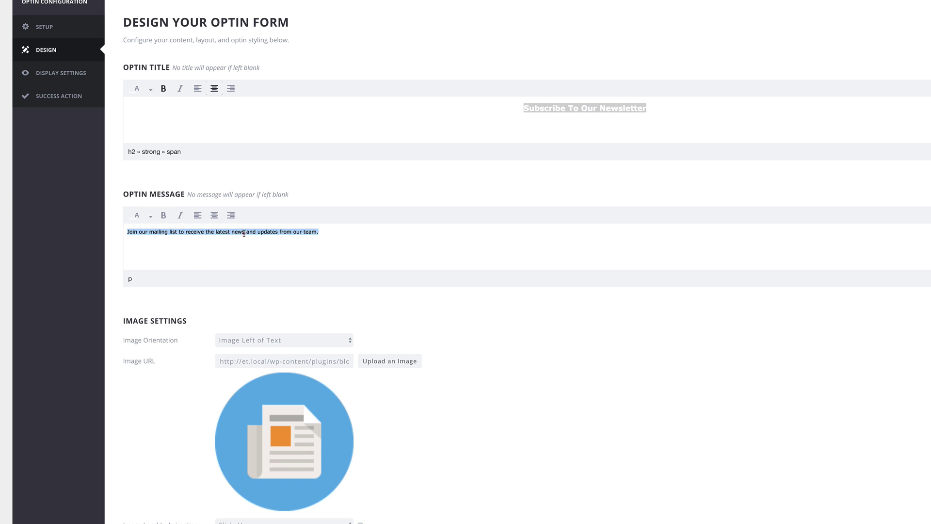
pyautogui.click(152, 218)
pyautogui.click(199, 260)
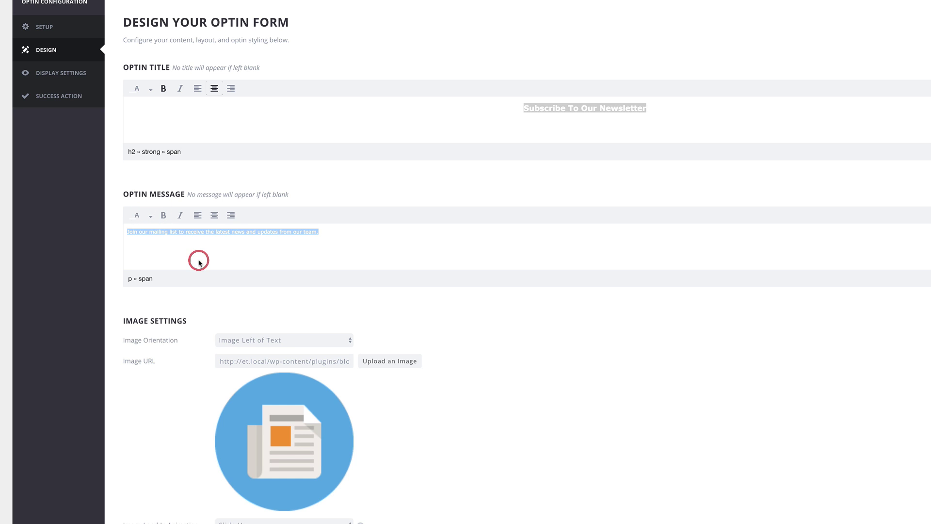
pyautogui.click(164, 215)
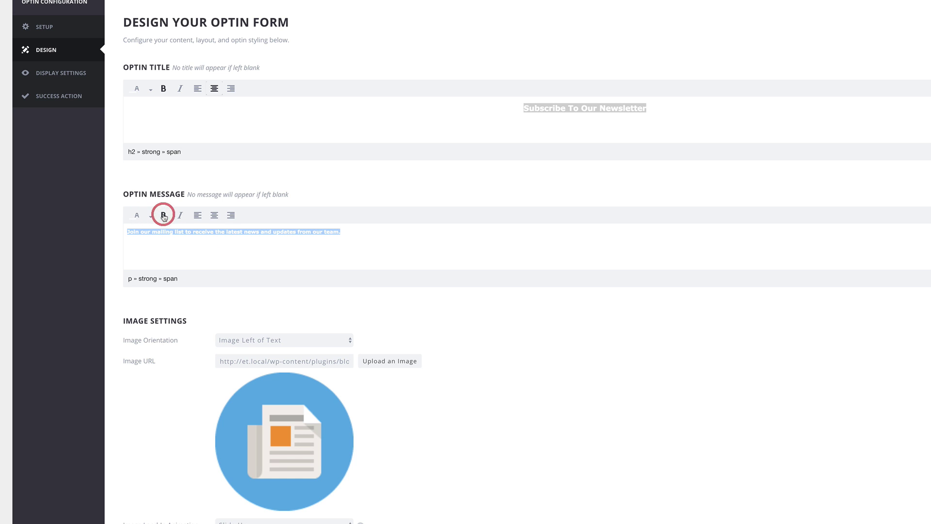
pyautogui.click(212, 222)
pyautogui.scroll(-1, 466, 441)
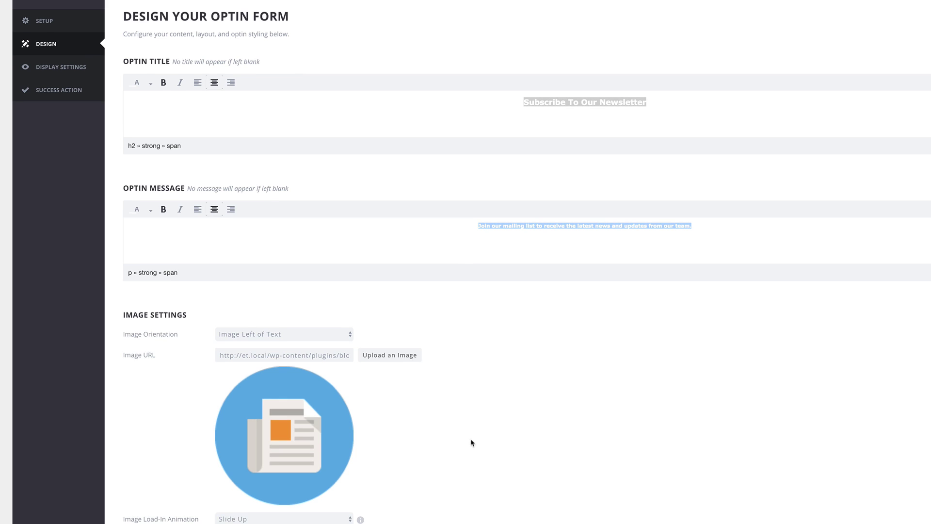
pyautogui.scroll(-4, 489, 436)
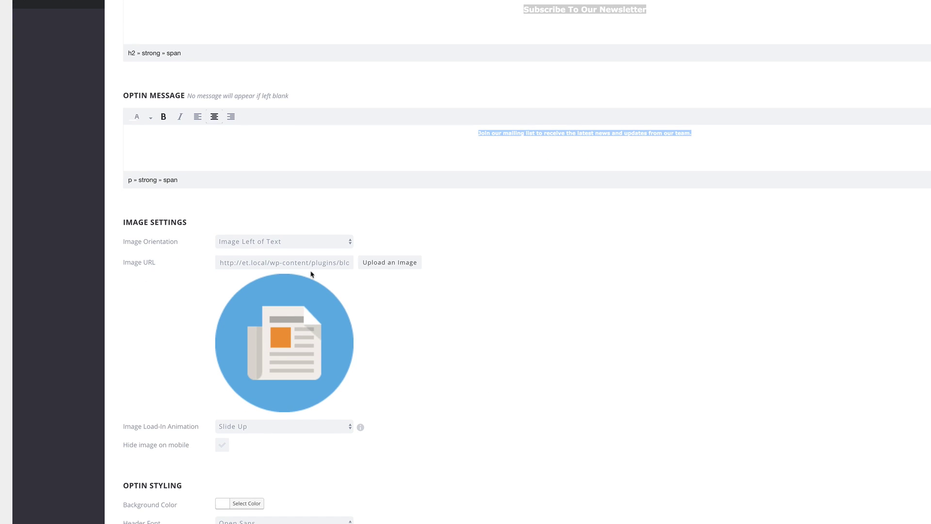
# Step: Set Image Orientation to No Image and clear the optin background colour
pyautogui.click(344, 242)
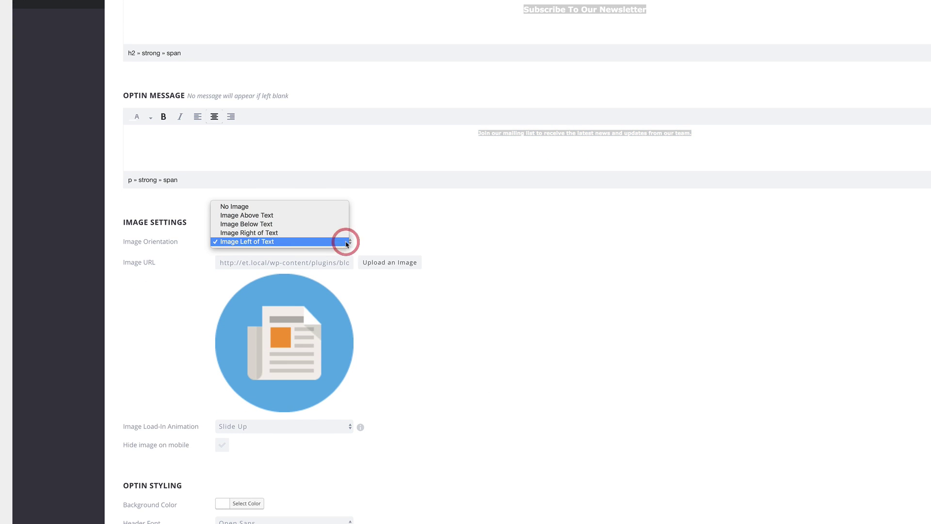
pyautogui.click(329, 209)
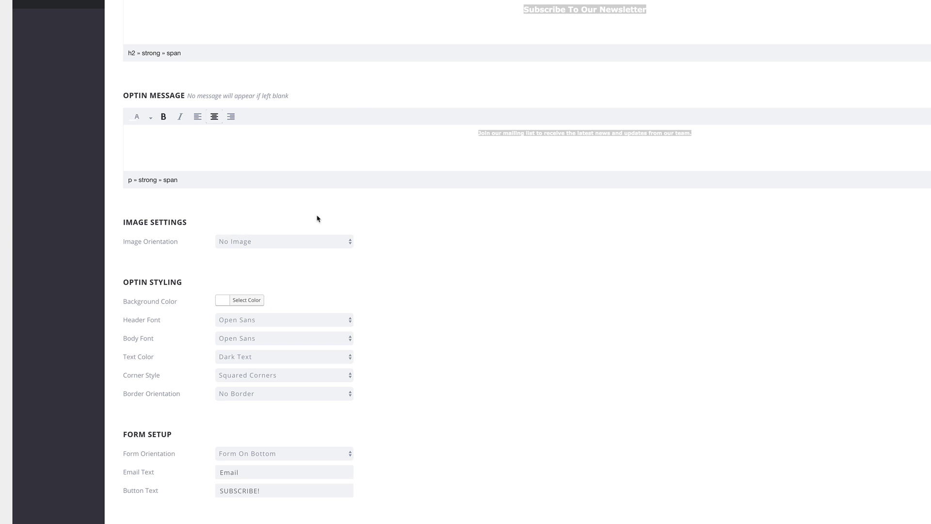
pyautogui.click(225, 301)
pyautogui.click(323, 300)
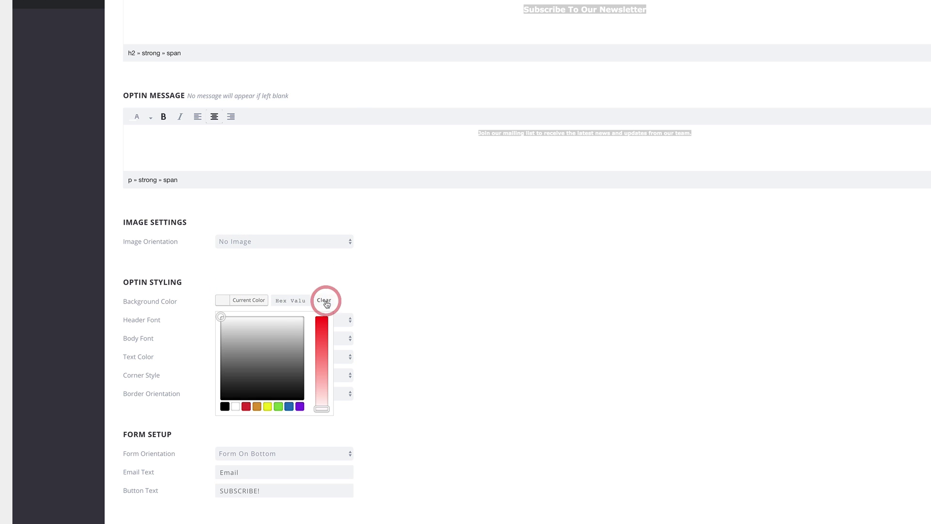
pyautogui.click(398, 281)
pyautogui.scroll(-3, 419, 332)
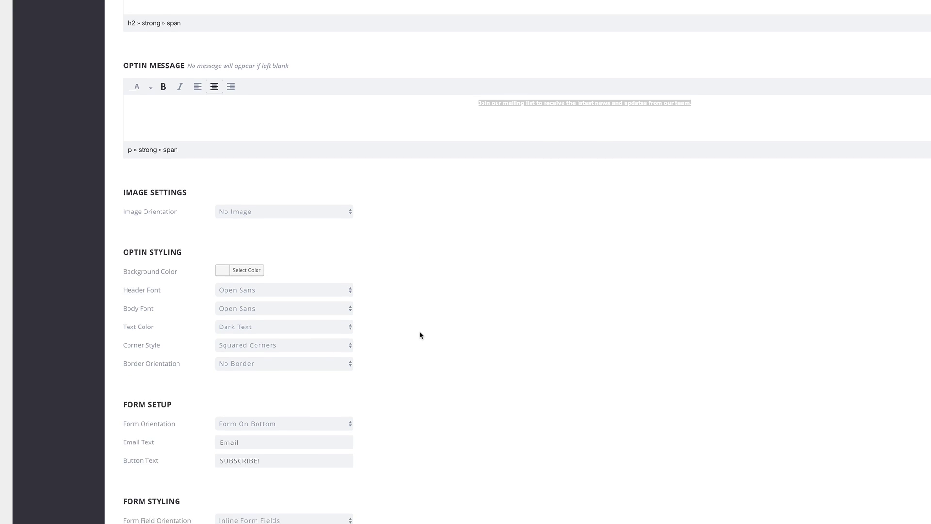
# Step: Set both the header font and the body font to Lato
pyautogui.click(272, 242)
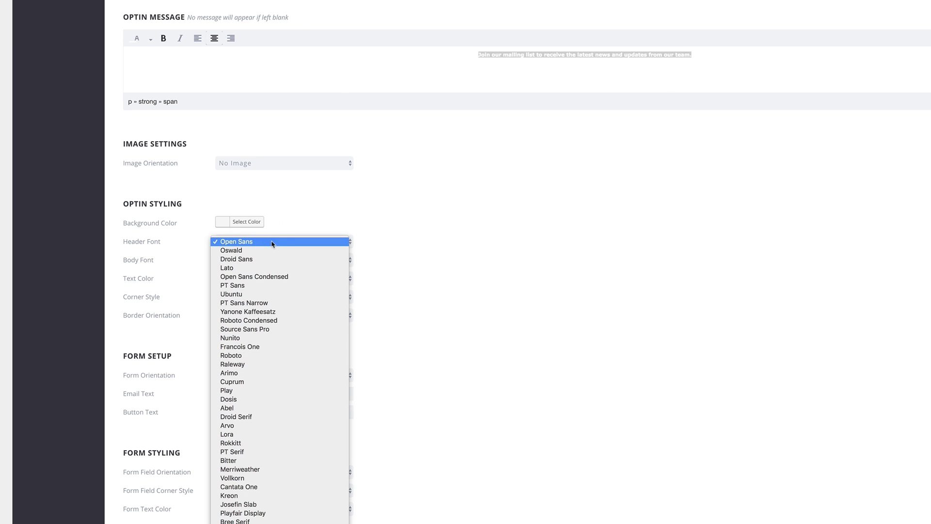
pyautogui.scroll(-2, 311, 390)
pyautogui.scroll(-5, 311, 393)
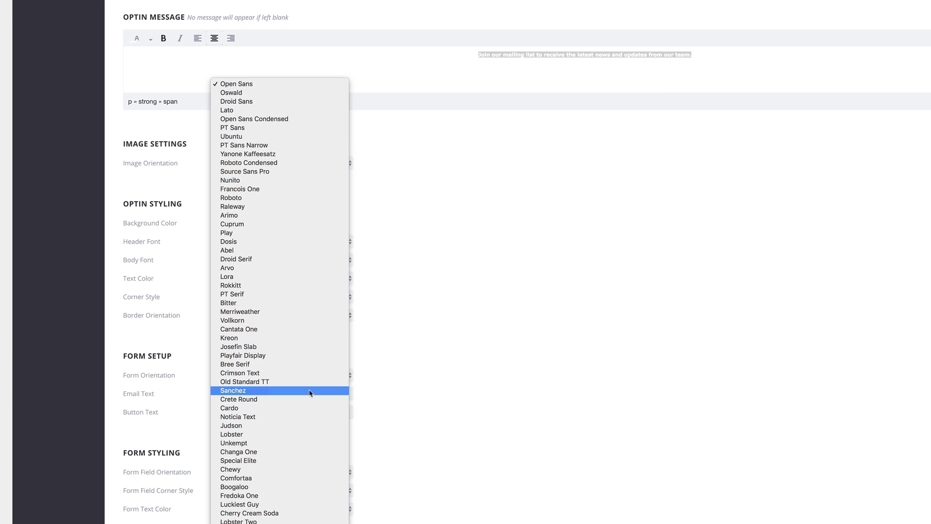
pyautogui.scroll(-3, 311, 392)
pyautogui.click(227, 110)
pyautogui.click(246, 262)
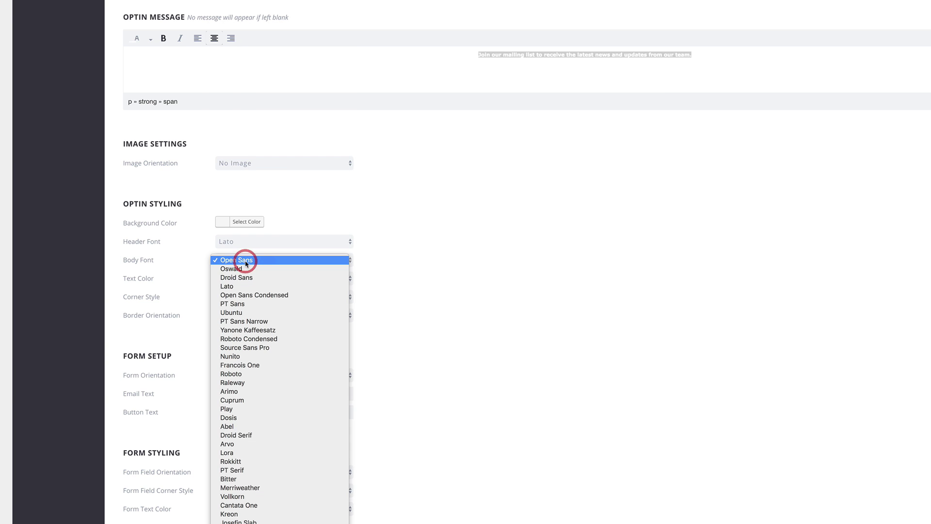
pyautogui.click(233, 288)
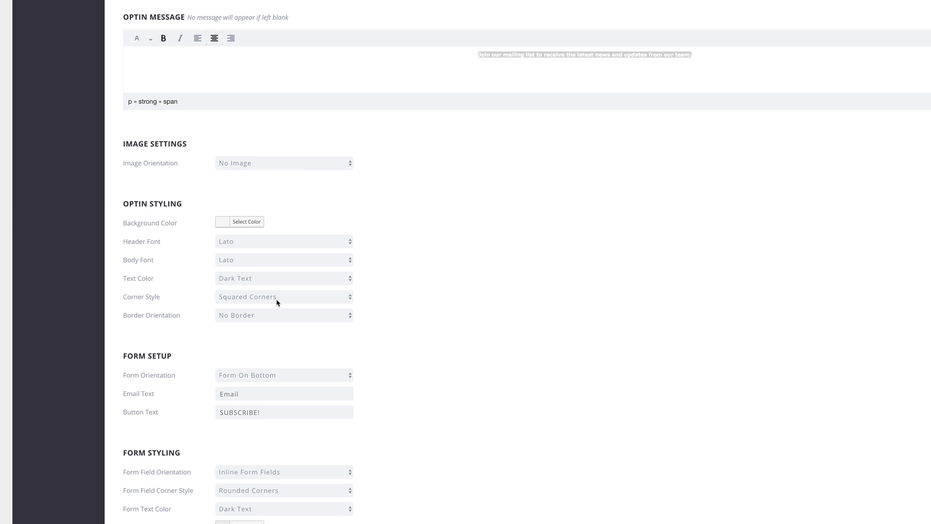
pyautogui.click(246, 316)
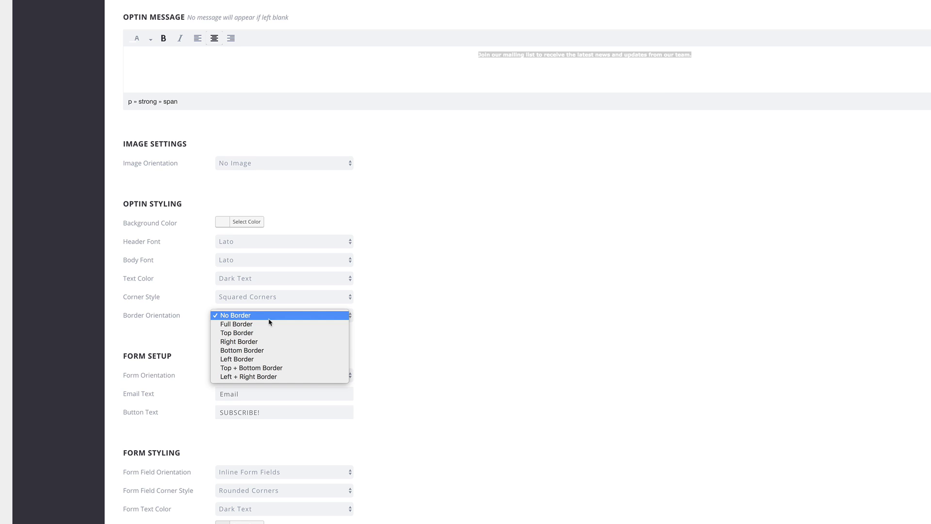
# Step: Add a white, dashed Top + Bottom Border to the optin
pyautogui.click(251, 367)
pyautogui.click(223, 333)
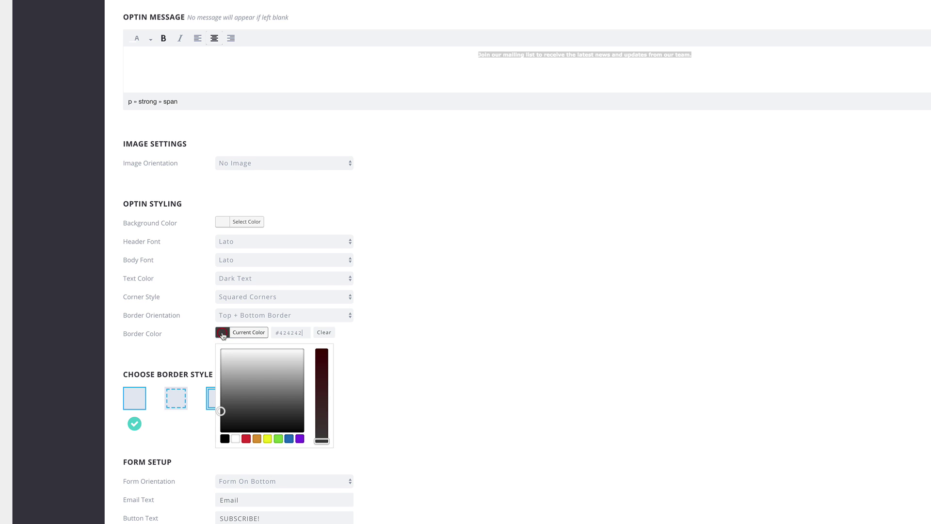
pyautogui.click(237, 439)
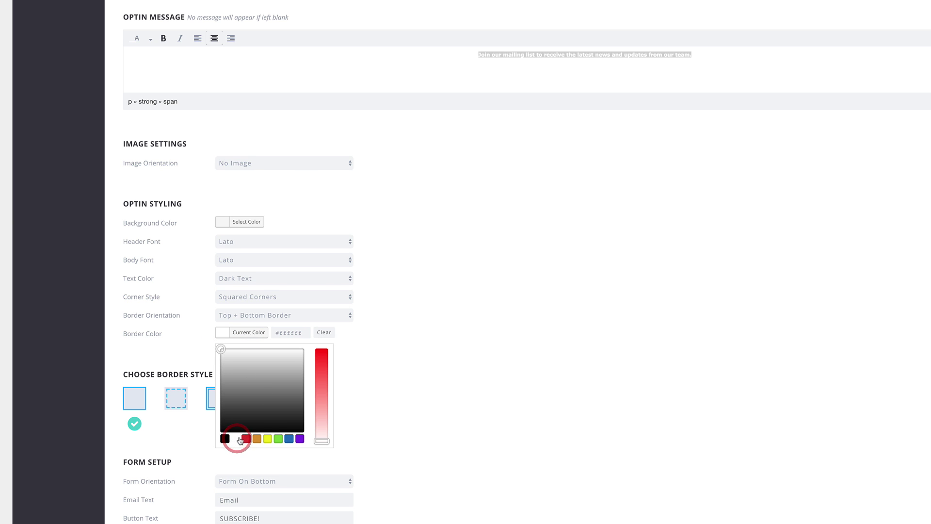
pyautogui.click(406, 378)
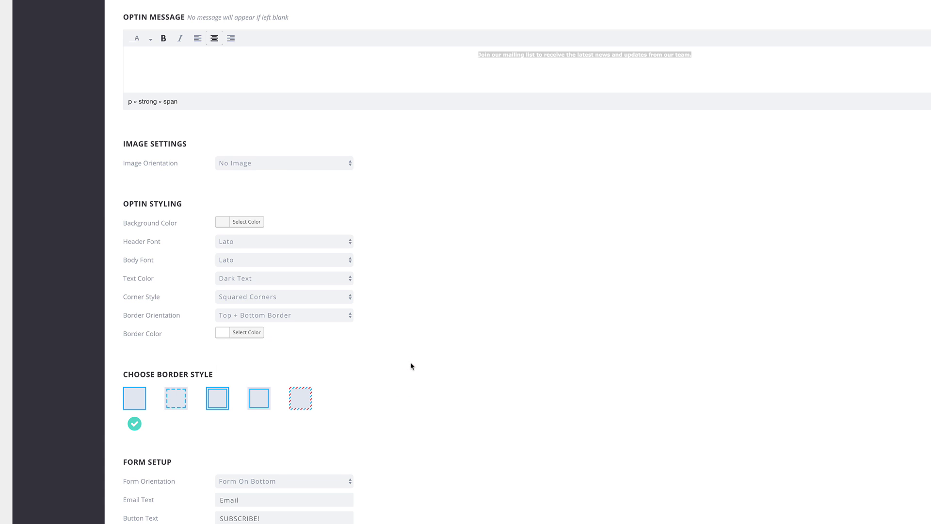
pyautogui.click(179, 402)
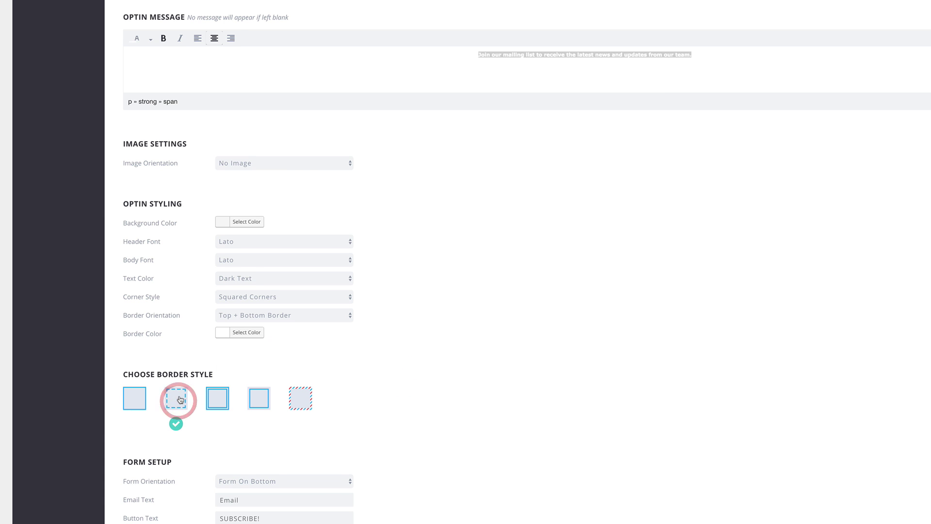
pyautogui.scroll(-5, 413, 434)
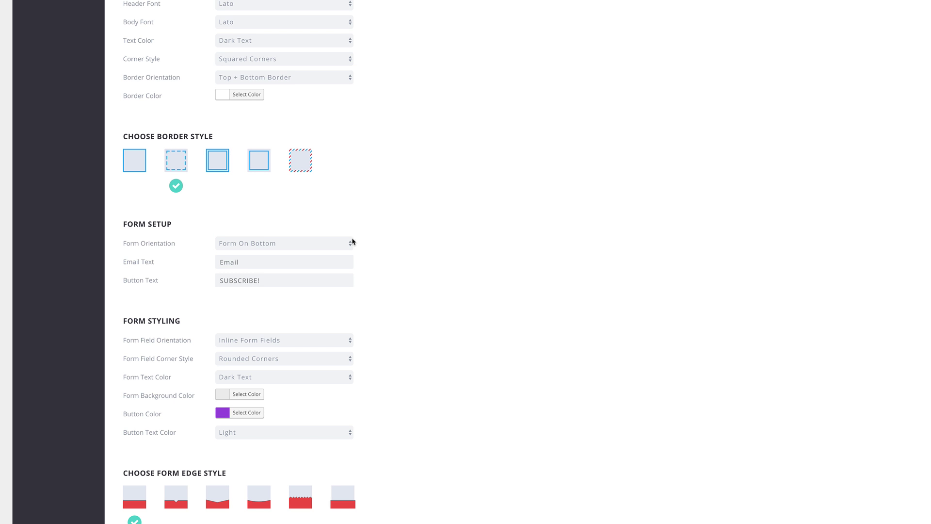
# Step: Keep the form orientation set to Form On Bottom
pyautogui.click(276, 248)
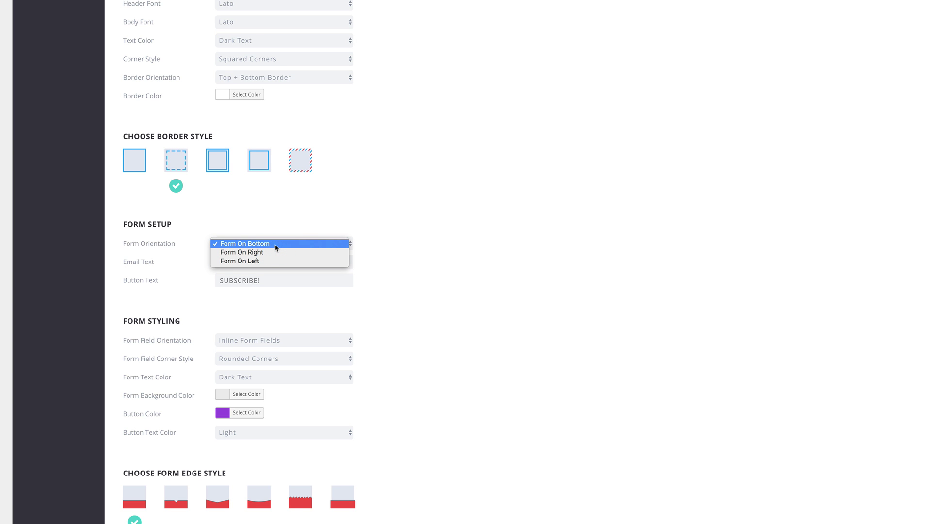
pyautogui.click(275, 244)
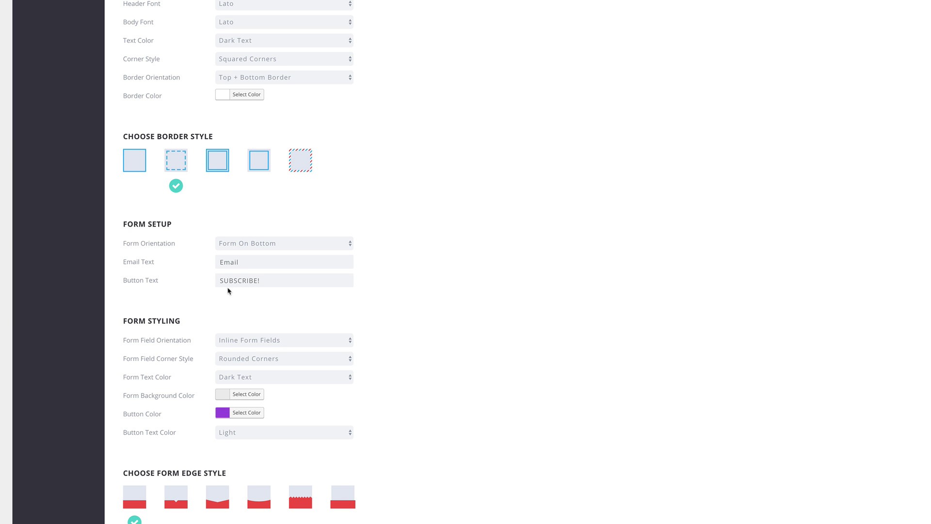
pyautogui.scroll(-3, 388, 330)
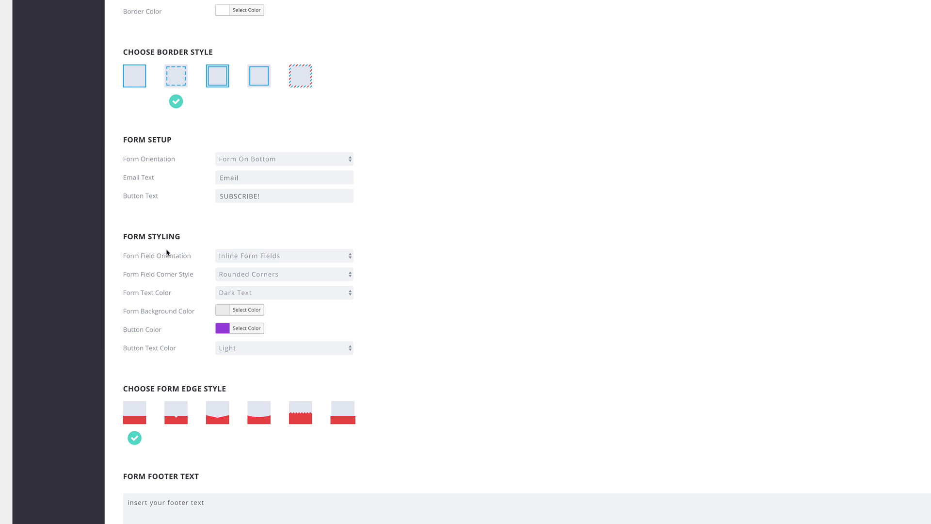
# Step: Stack the form fields vertically and switch the form text to light
pyautogui.click(256, 255)
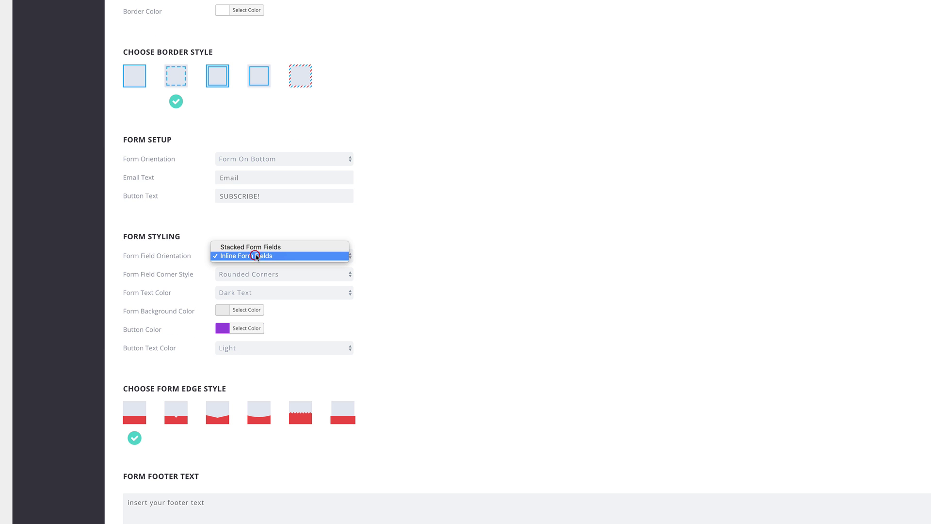
pyautogui.click(281, 247)
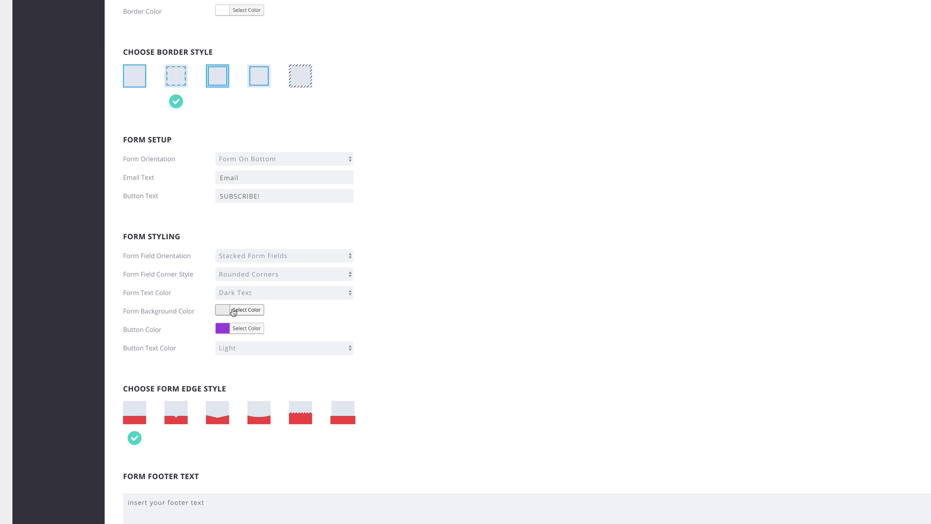
pyautogui.click(276, 294)
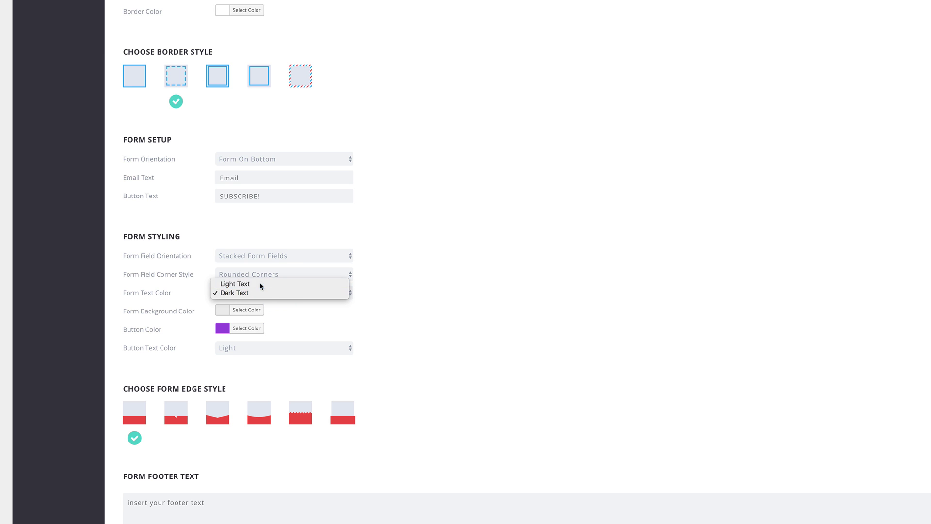
pyautogui.click(257, 284)
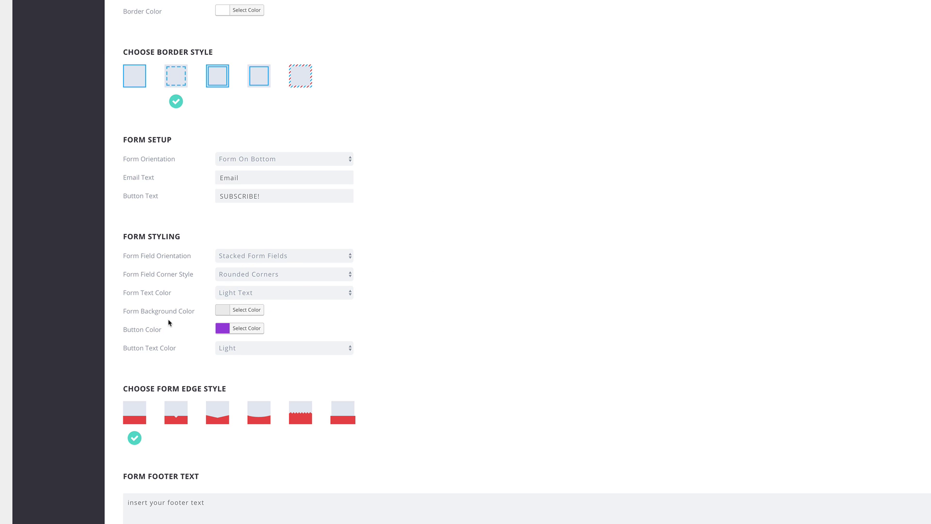
# Step: Clear the form background colour
pyautogui.click(223, 312)
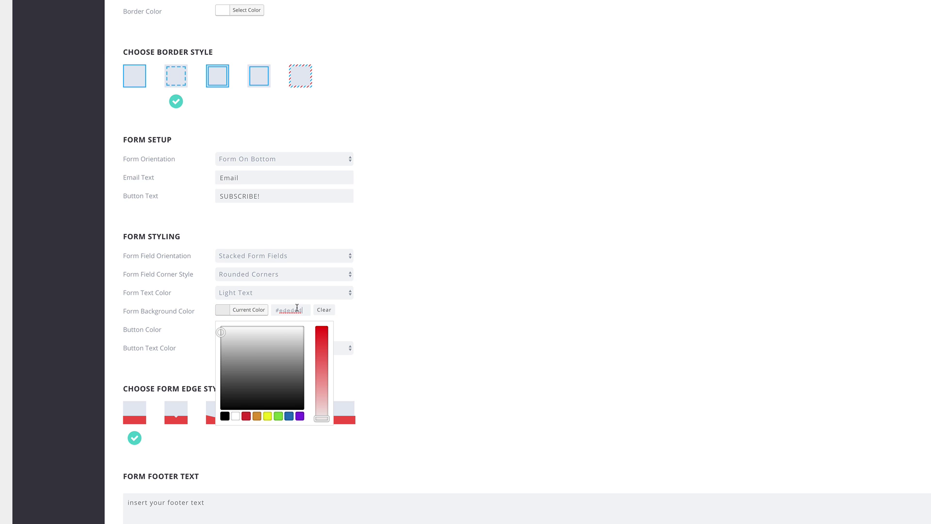
pyautogui.click(413, 317)
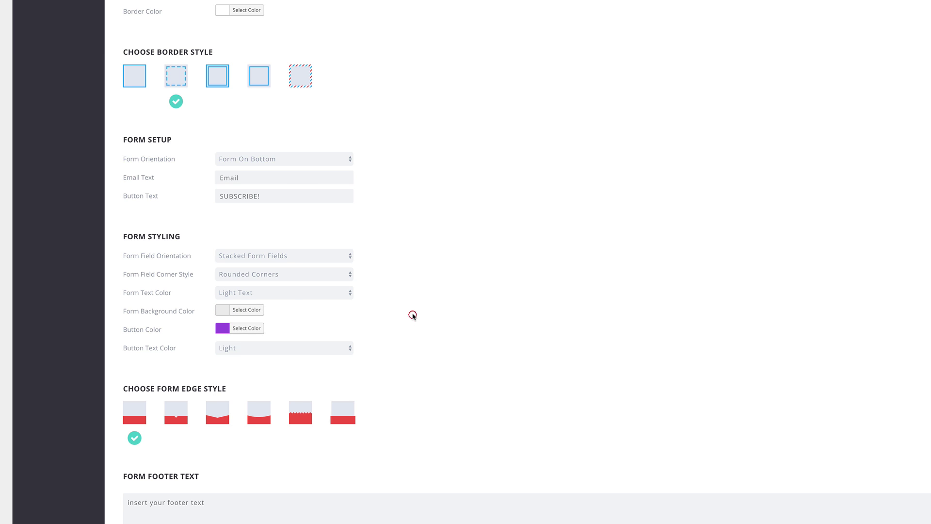
pyautogui.click(252, 310)
pyautogui.click(324, 309)
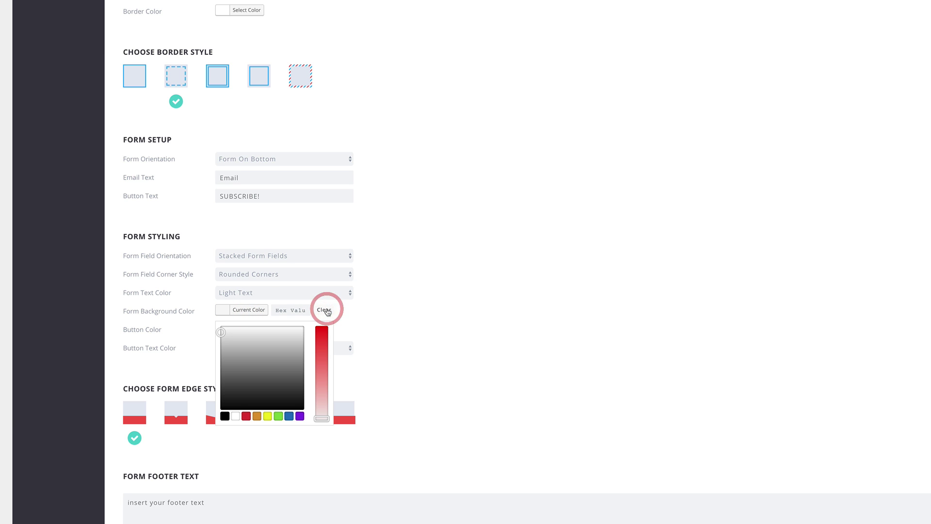
pyautogui.click(414, 310)
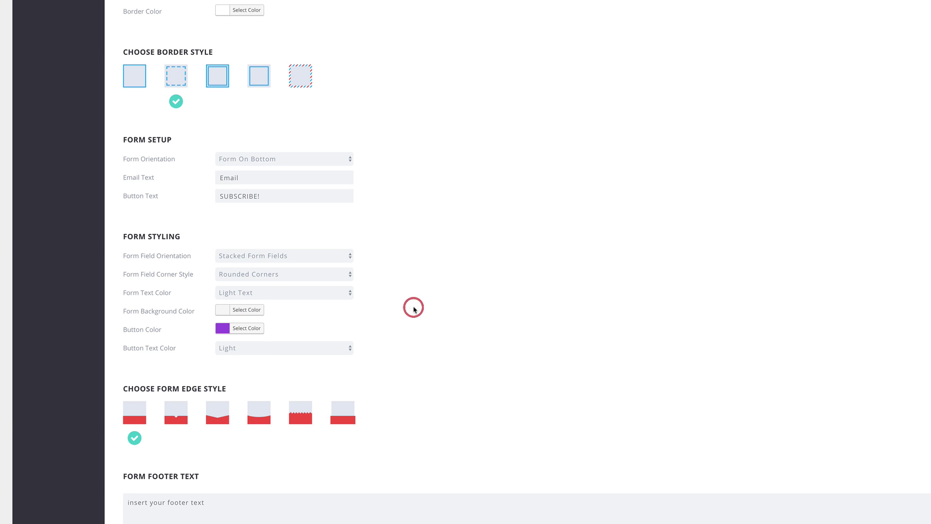
pyautogui.click(259, 309)
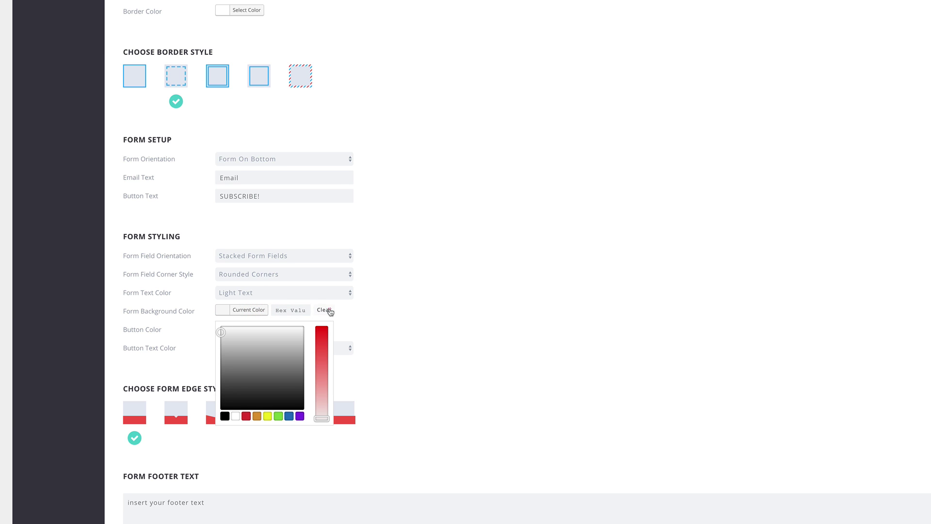
pyautogui.click(326, 310)
pyautogui.click(402, 311)
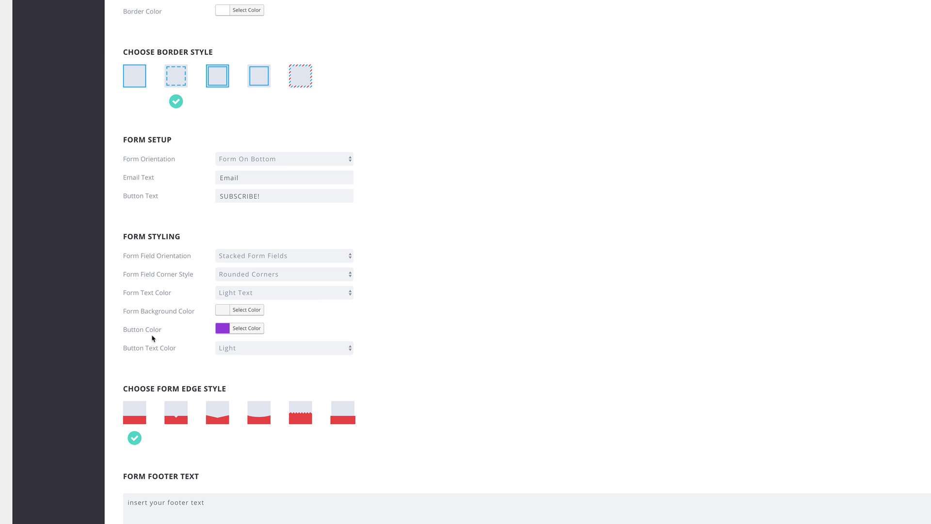
# Step: Replace the button colour #a153e0 with a pasted dark purple hex value
pyautogui.click(234, 328)
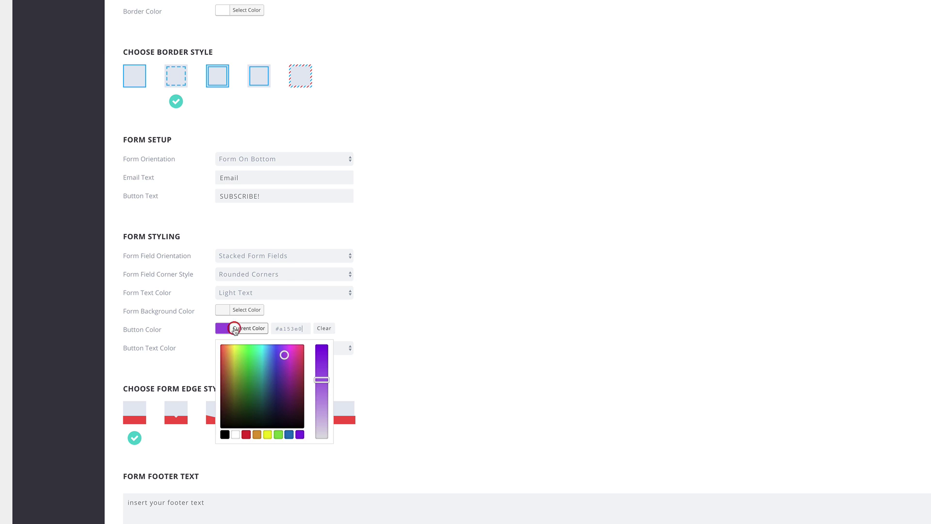
pyautogui.doubleClick(281, 329)
pyautogui.hotkey('ctrl', 'v')
pyautogui.click(403, 330)
pyautogui.scroll(-2, 291, 296)
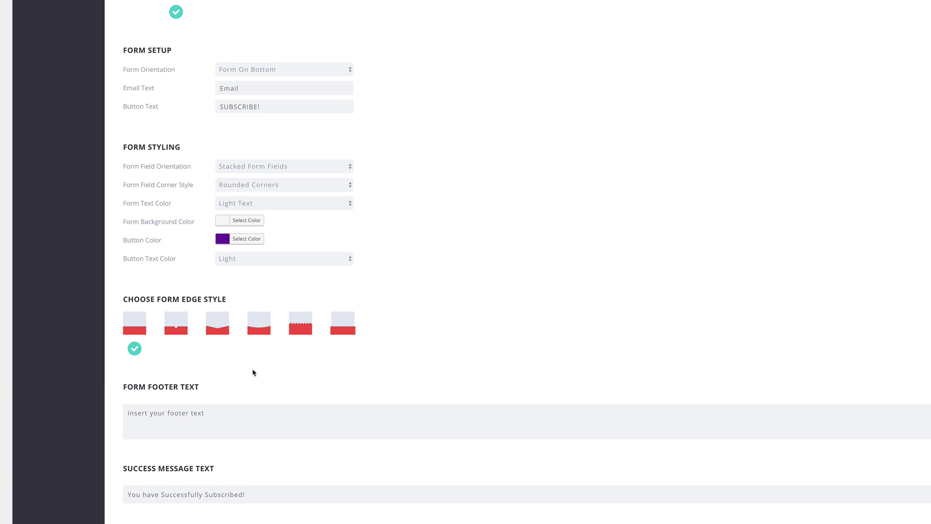
# Step: Paste the button-width and form-padding rules into Custom CSS, then Save & Exit
pyautogui.scroll(-3, 338, 383)
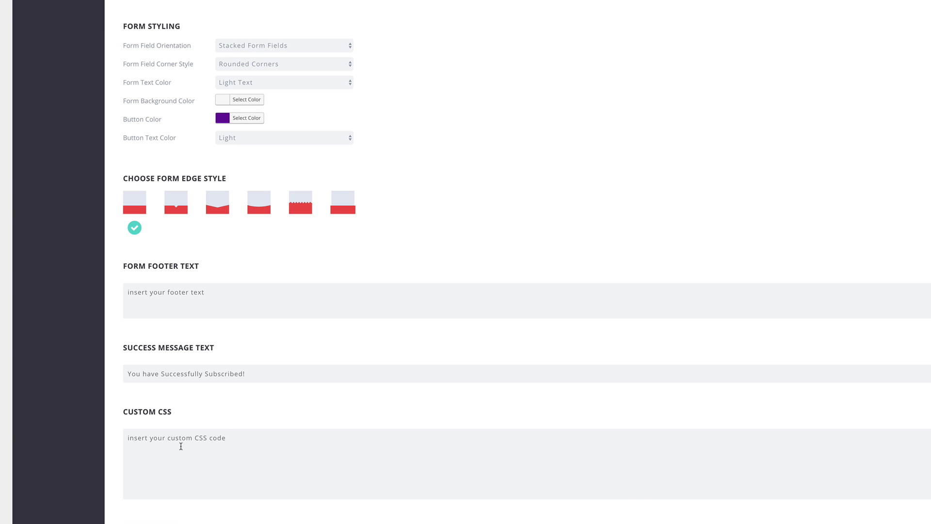
pyautogui.click(126, 436)
pyautogui.scroll(-2, 181, 492)
pyautogui.hotkey('ctrl', 'v')
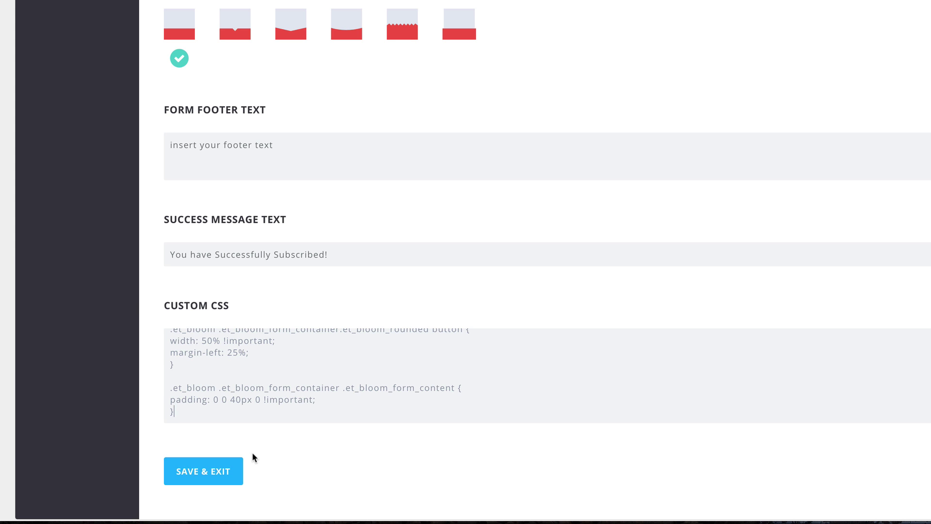
pyautogui.click(227, 477)
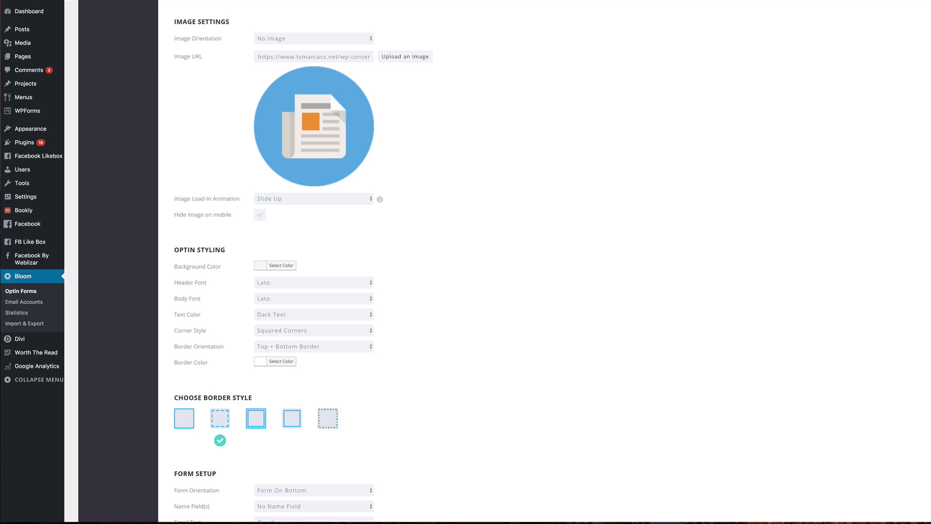
# Step: Set the optin's Border Orientation to No Border
pyautogui.click(328, 350)
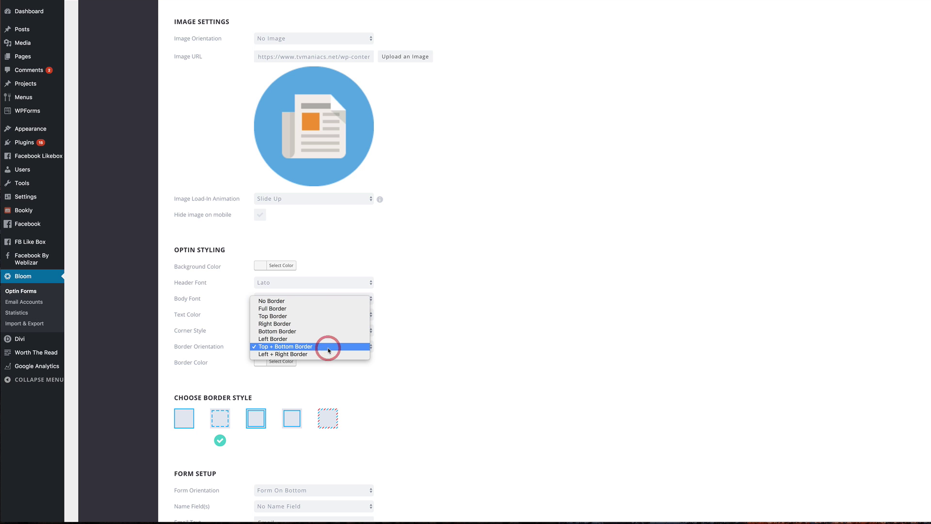
pyautogui.click(323, 301)
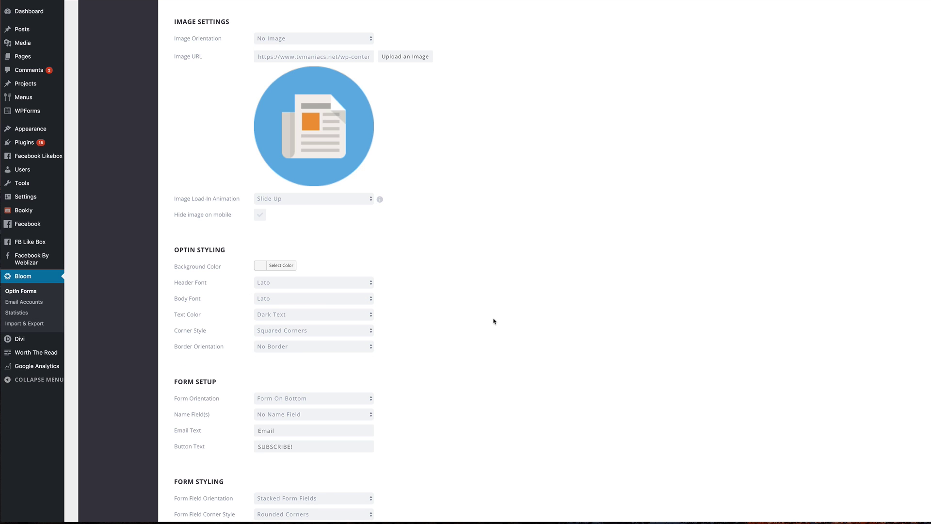
pyautogui.scroll(-3, 471, 263)
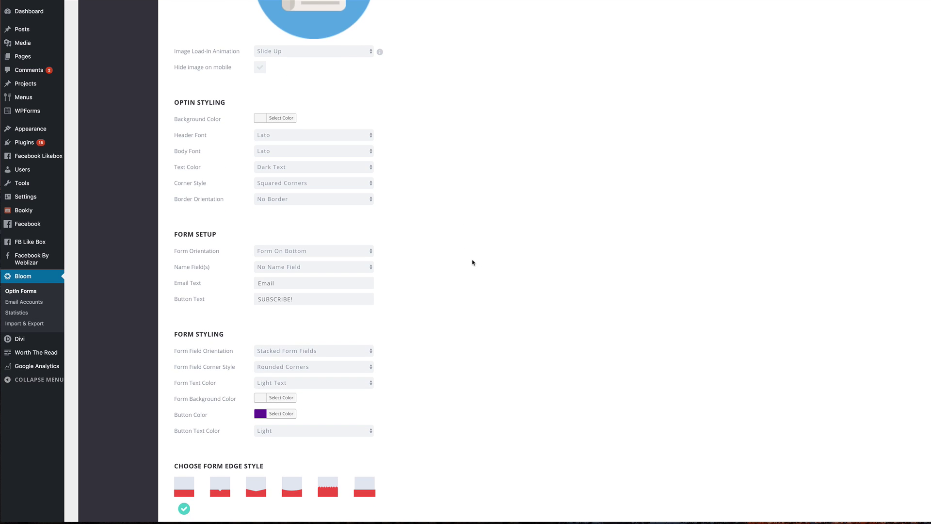
pyautogui.scroll(-1, 430, 380)
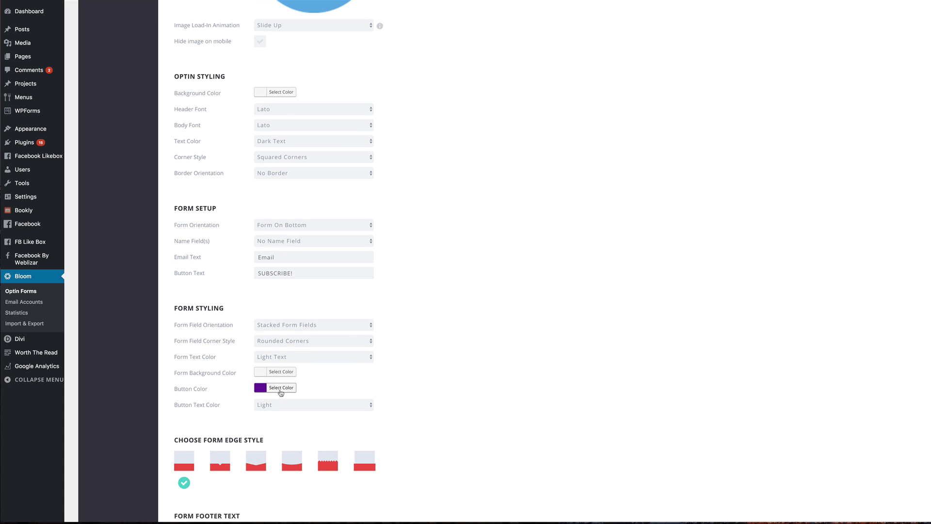
# Step: Replace the Button Color hex with a pasted dark brown value
pyautogui.click(279, 390)
pyautogui.click(314, 388)
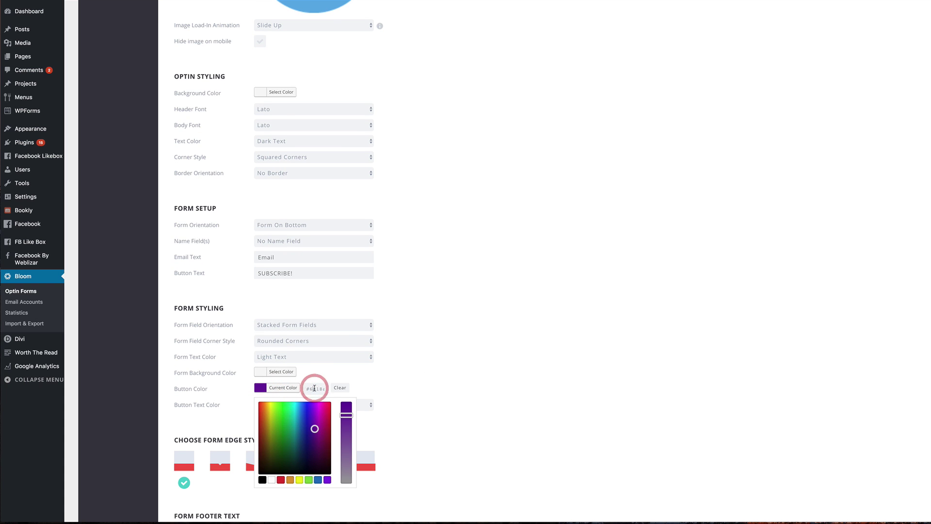
pyautogui.click(317, 388)
pyautogui.moveTo(308, 388); pyautogui.dragTo(336, 394)
pyautogui.hotkey('ctrl', 'v')
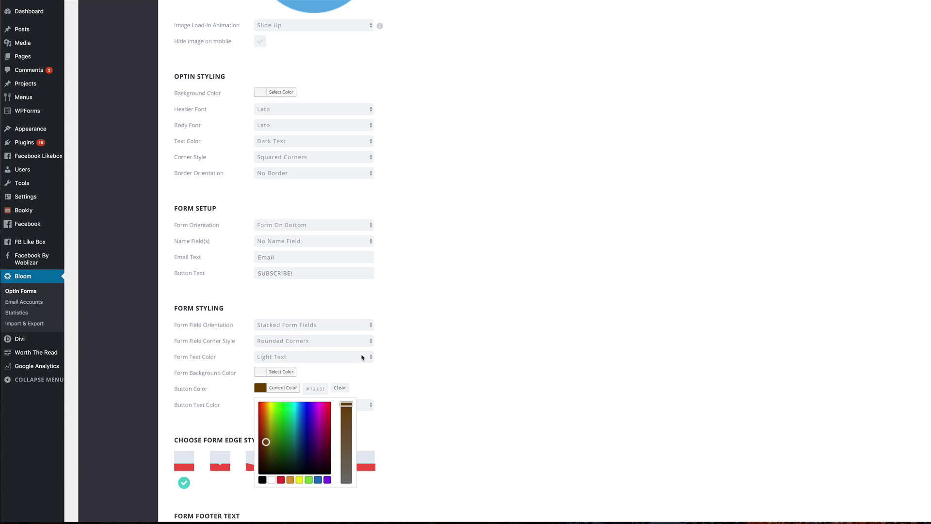
# Step: Set Form Text Color to Dark Text
pyautogui.click(283, 360)
pyautogui.click(286, 366)
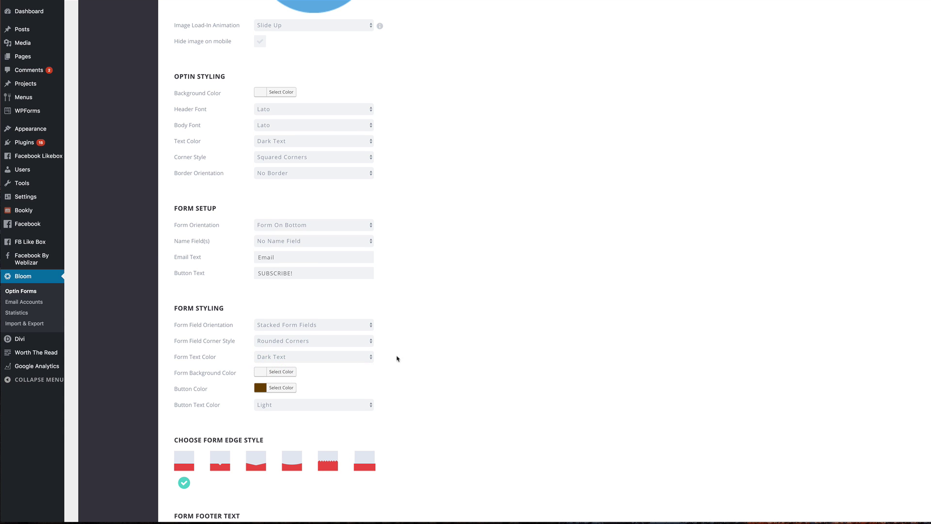
pyautogui.scroll(-4, 485, 371)
pyautogui.scroll(-3, 485, 372)
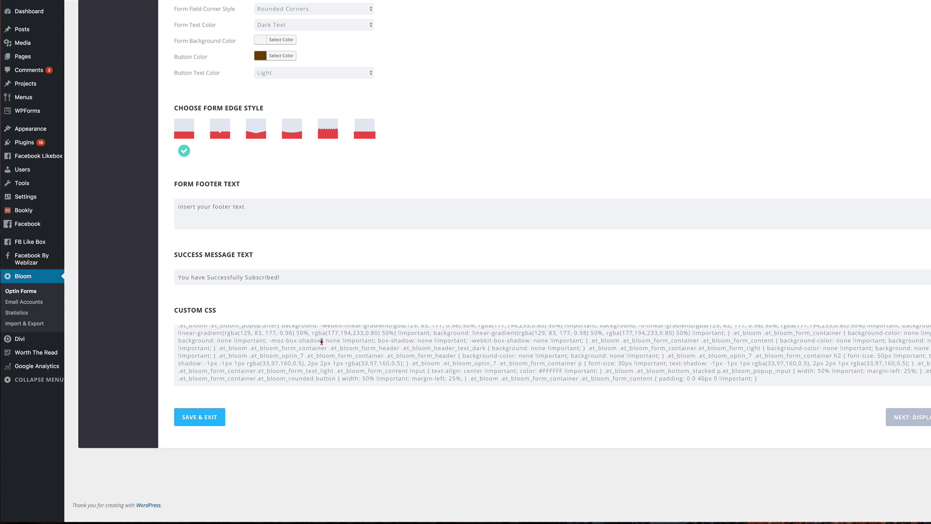
# Step: Replace the Custom CSS with the pop-up rules for background, #b29470 borders, close button and white inputs
pyautogui.click(321, 341)
pyautogui.hotkey('ctrl', 'a')
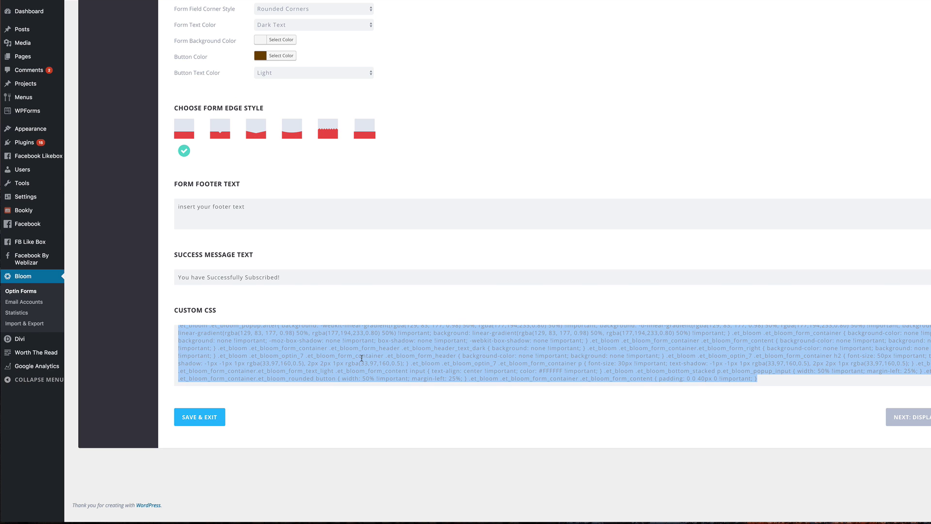
pyautogui.press('BackSpace')
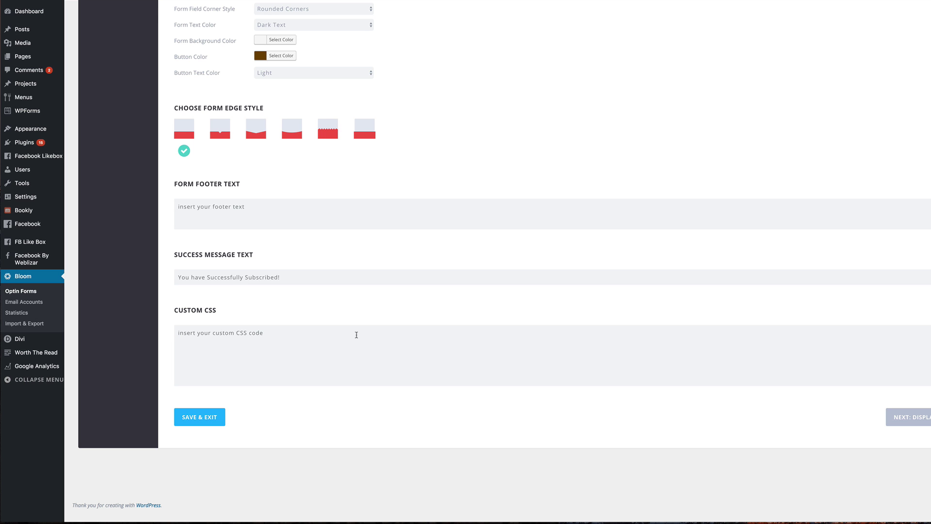
pyautogui.hotkey('ctrl', 'v')
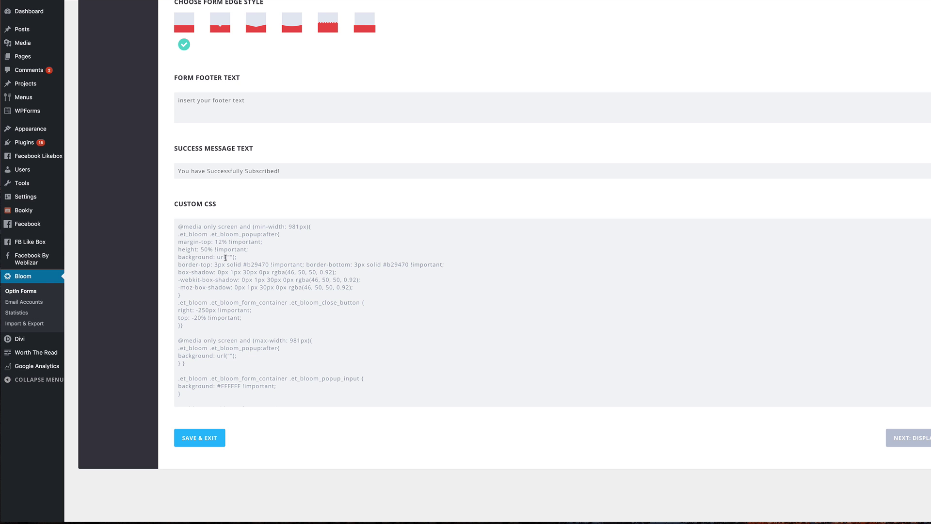
pyautogui.click(230, 257)
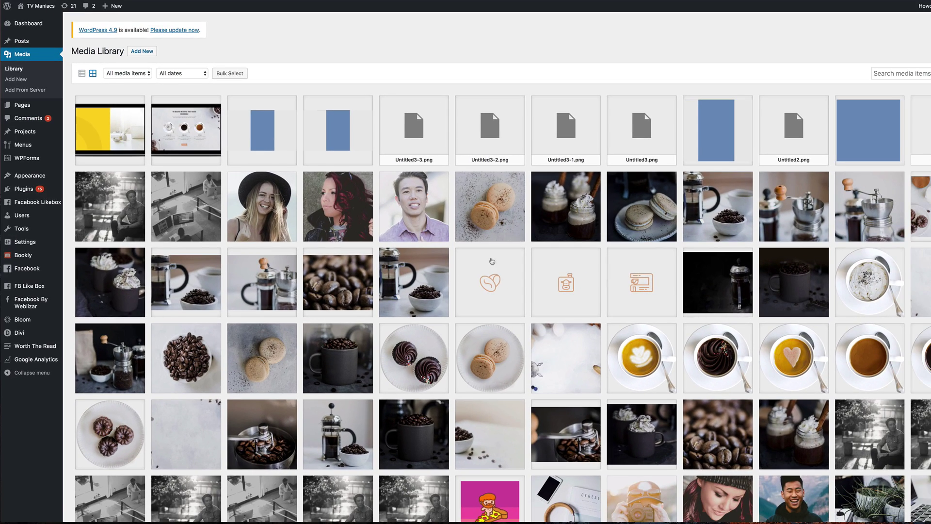
# Step: Copy the layout3 banner image's file URL from its Attachment Details
pyautogui.scroll(-1, 495, 284)
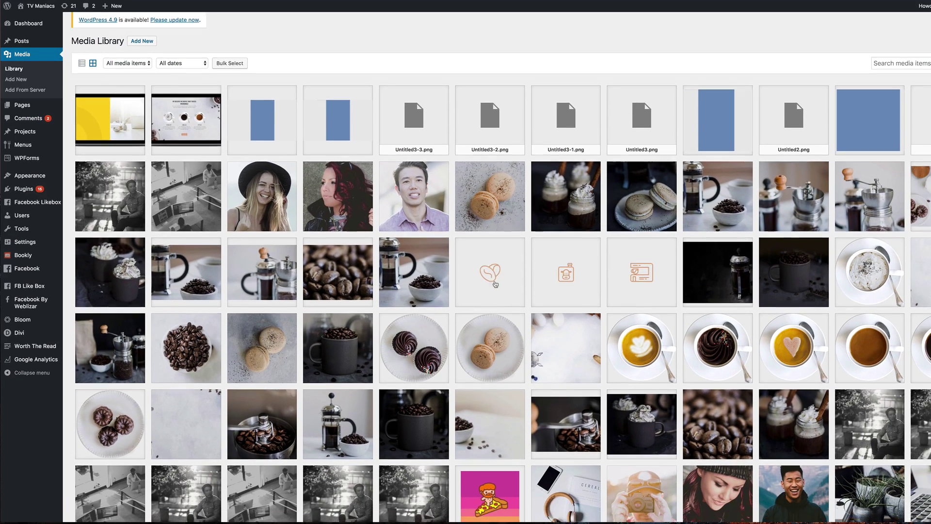
pyautogui.scroll(-15, 495, 284)
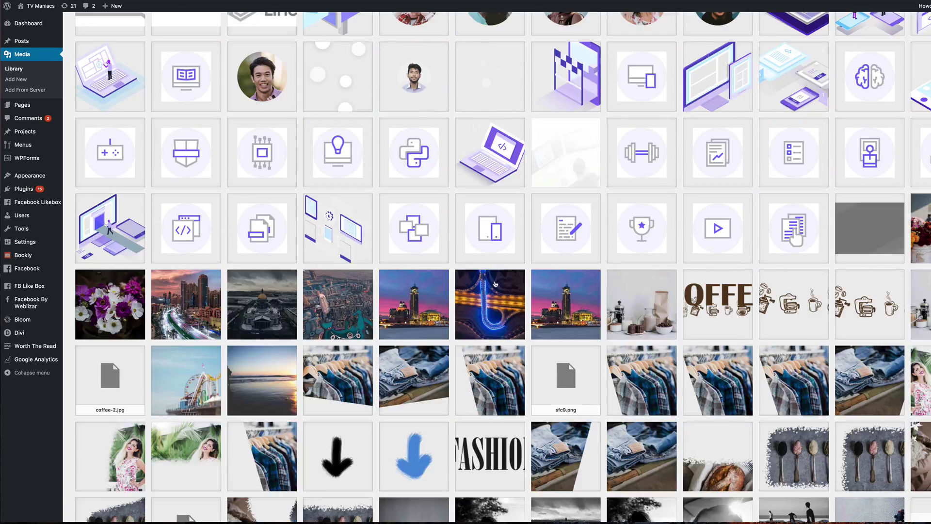
pyautogui.scroll(-12, 495, 284)
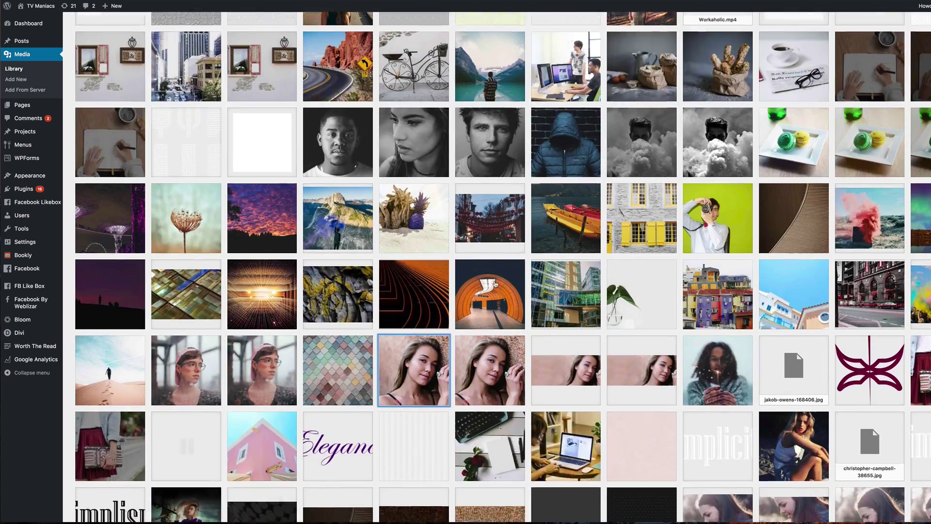
pyautogui.scroll(-3, 495, 284)
pyautogui.click(584, 210)
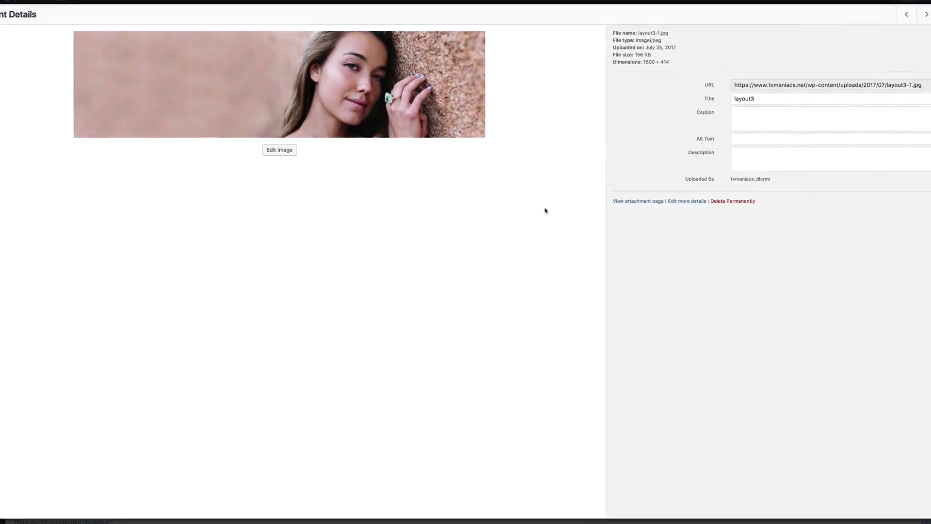
pyautogui.click(748, 79)
pyautogui.hotkey('ctrl', 'c')
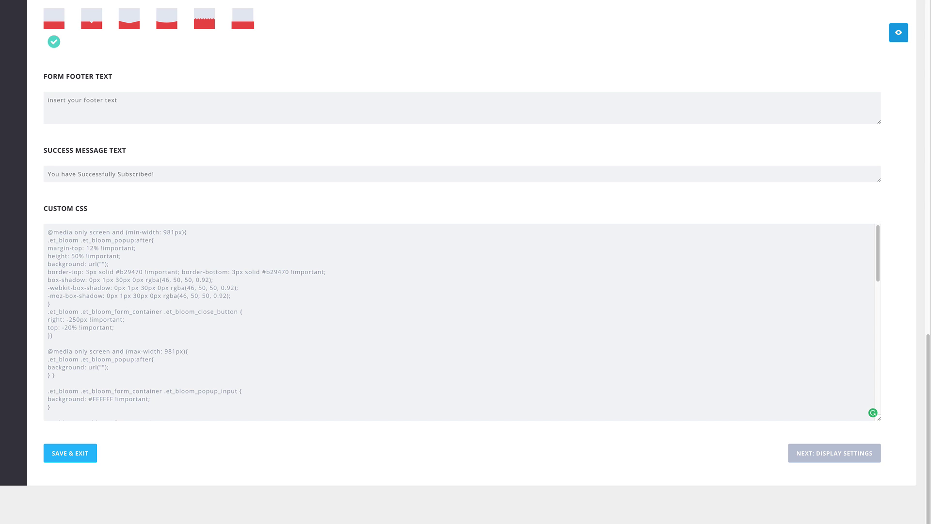
# Step: Paste the layout3-1.jpg URL into both background url() values and save the optin
pyautogui.click(103, 264)
pyautogui.hotkey('ctrl', 'v')
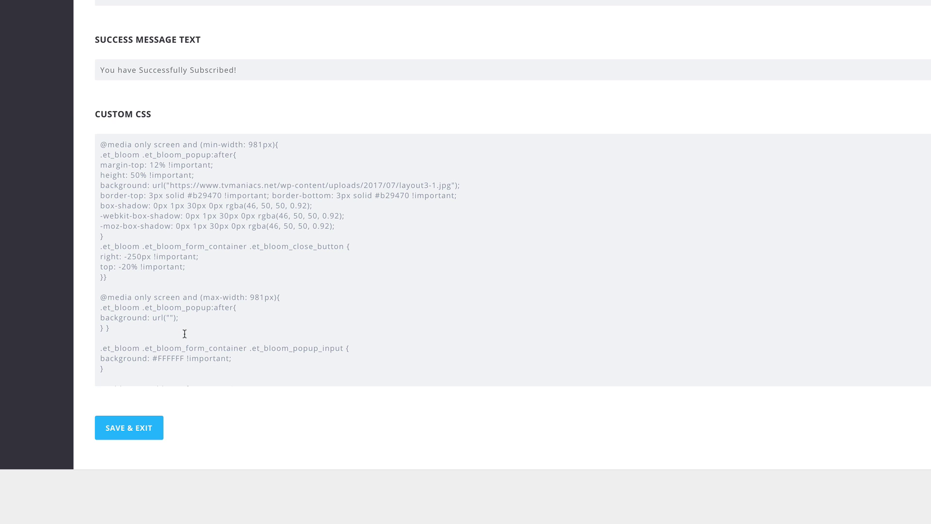
pyautogui.hotkey('ctrl', 'v')
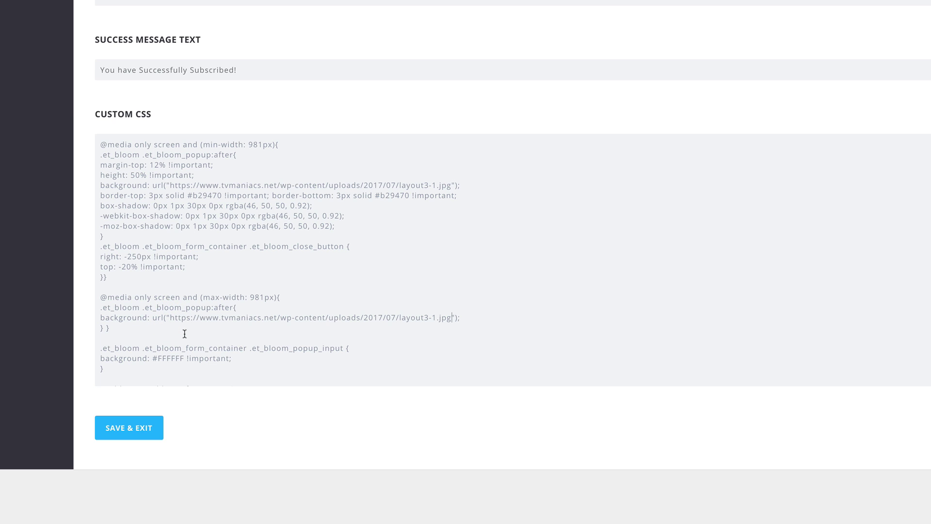
pyautogui.click(142, 431)
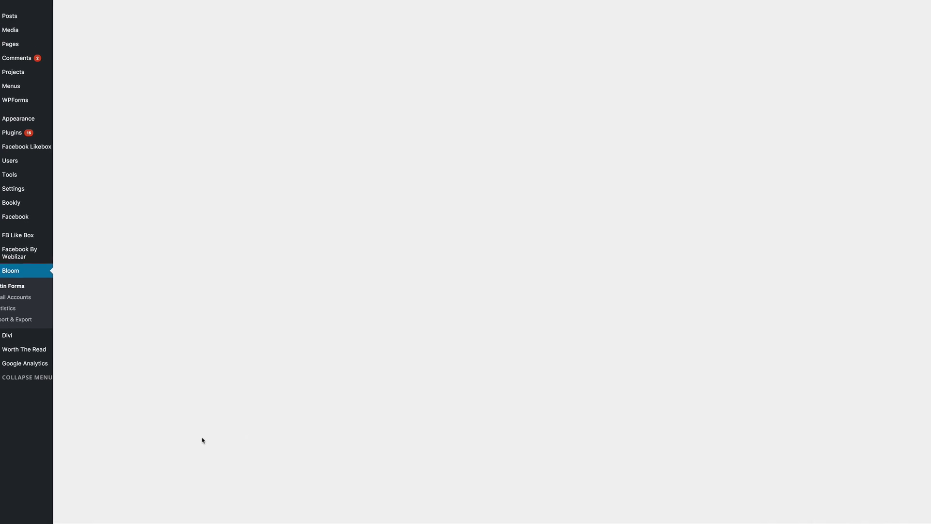